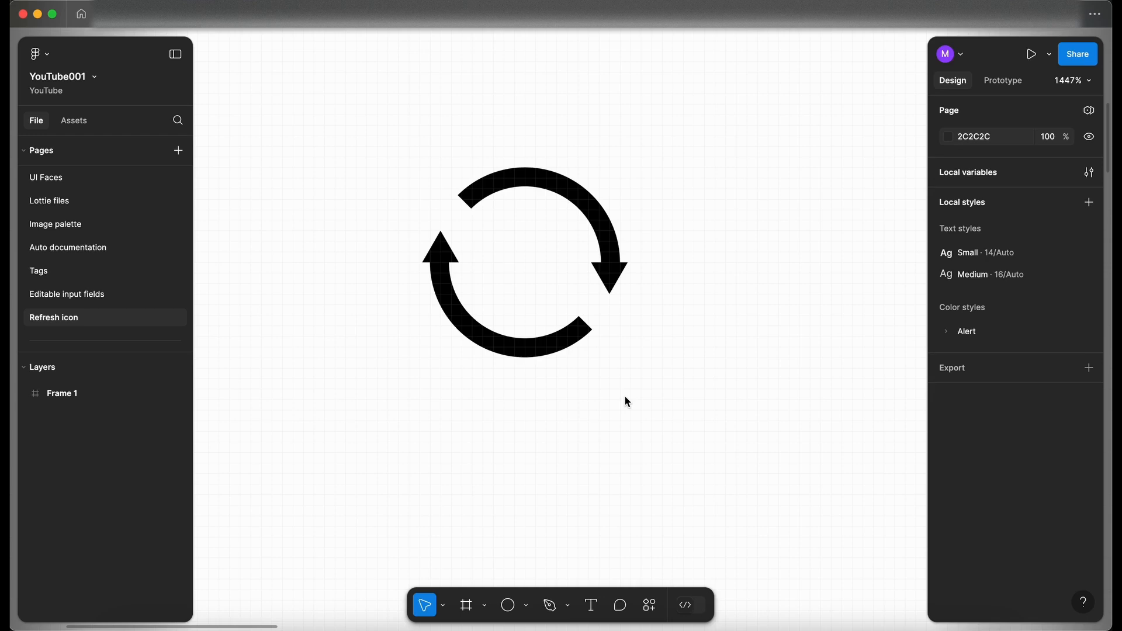
Step: Expand Frame 1 in the layer list and unhide the Keylines layer
scroll(626, 398, "down", 3)
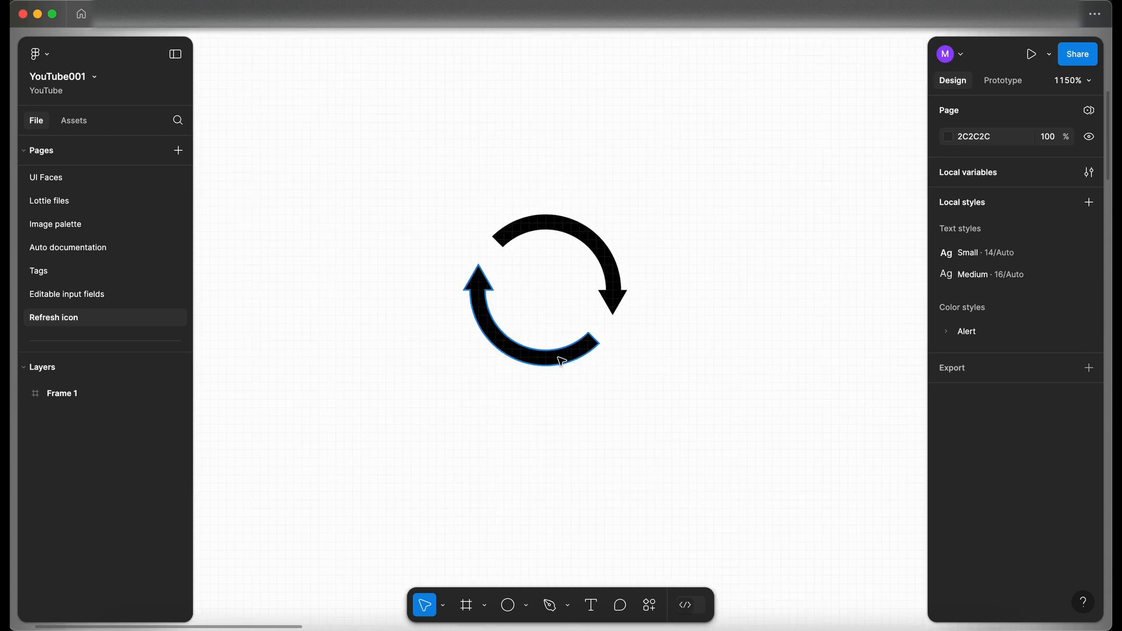
left_click(23, 394)
left_click(104, 488)
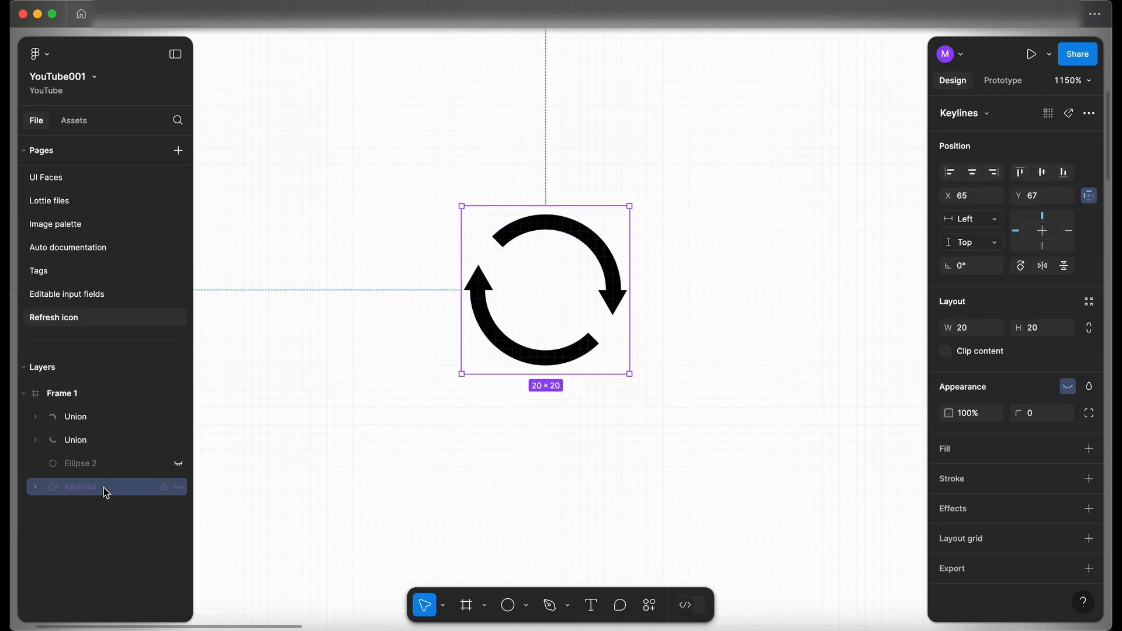
left_click(179, 487)
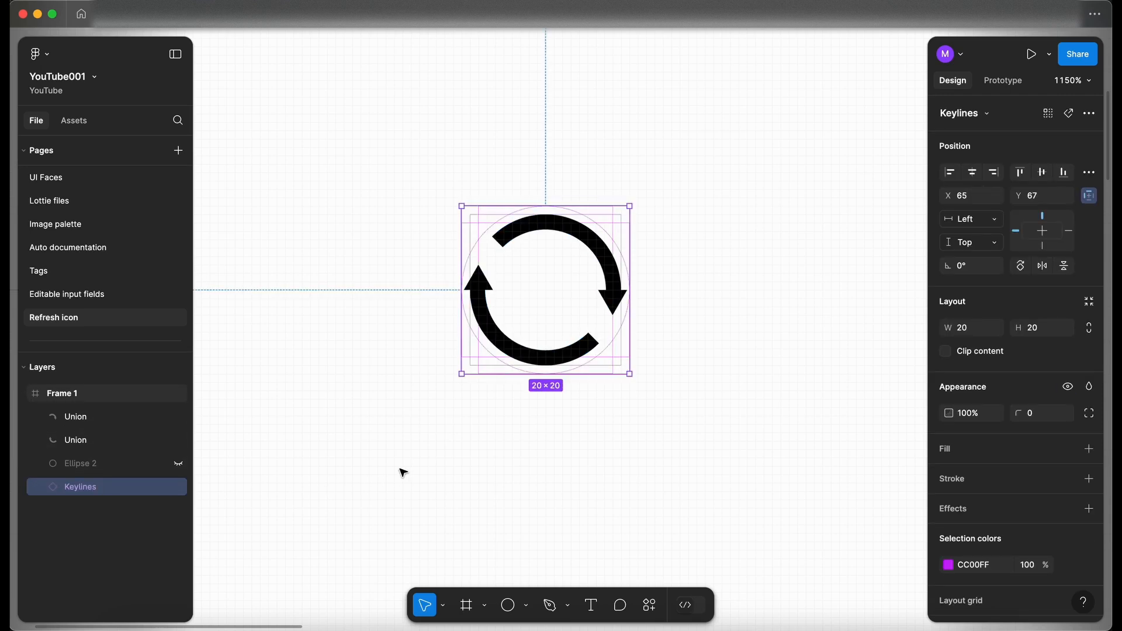
Step: Paste a duplicate of the Keylines guide and move it below the existing refresh icon
scroll(401, 468, "down", 5)
left_click(424, 346)
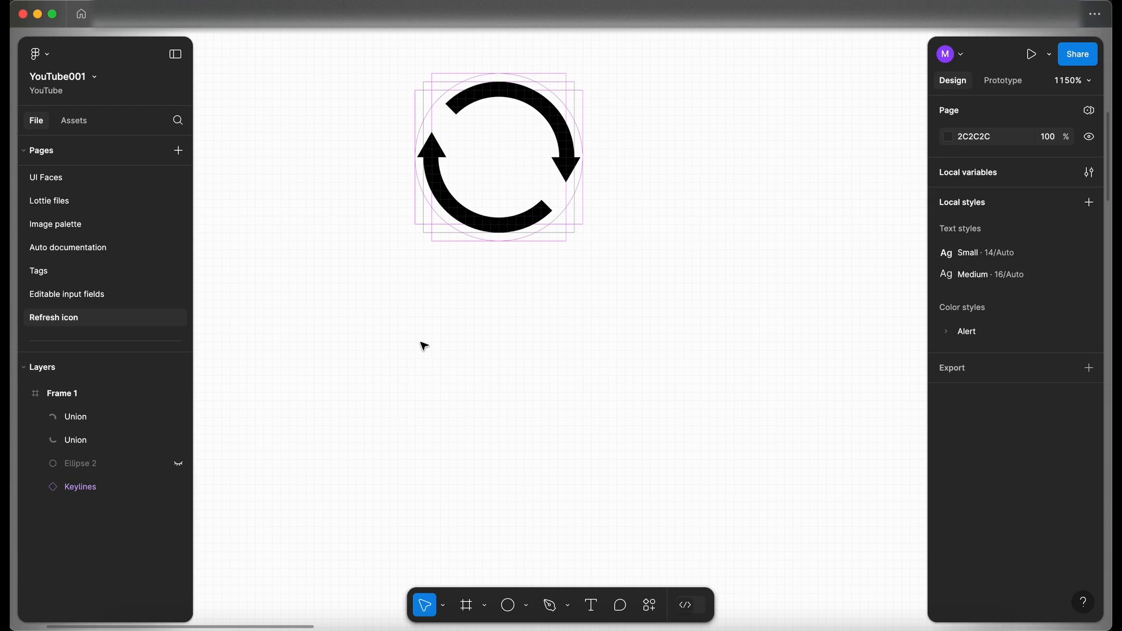
left_click(79, 491)
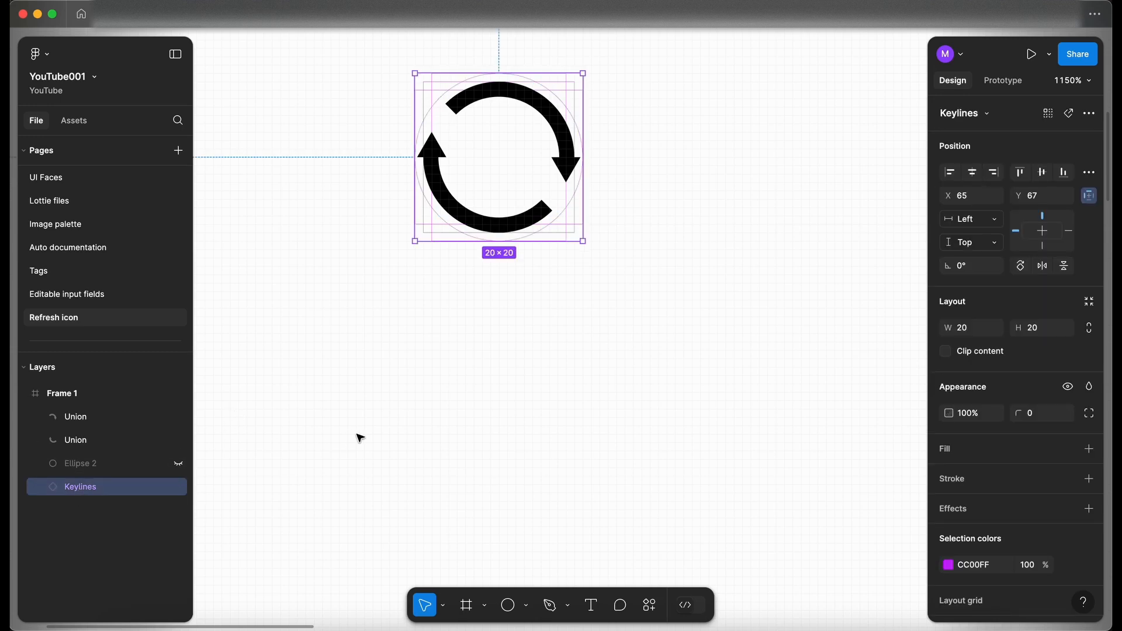
left_click(399, 360)
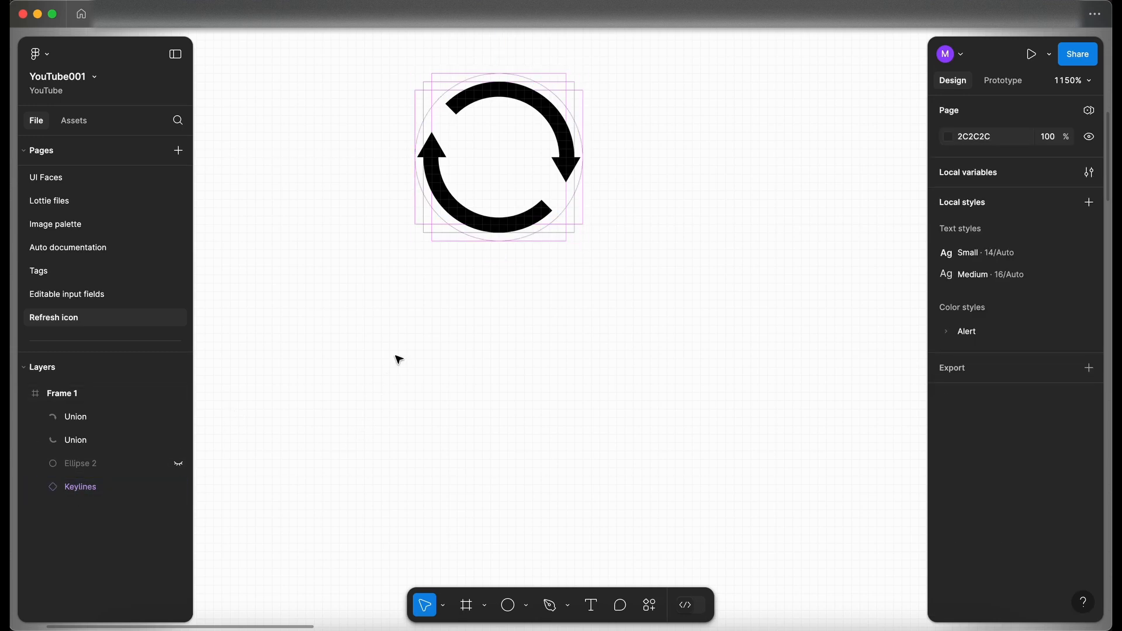
scroll(398, 359, "down", 5)
key("super+v")
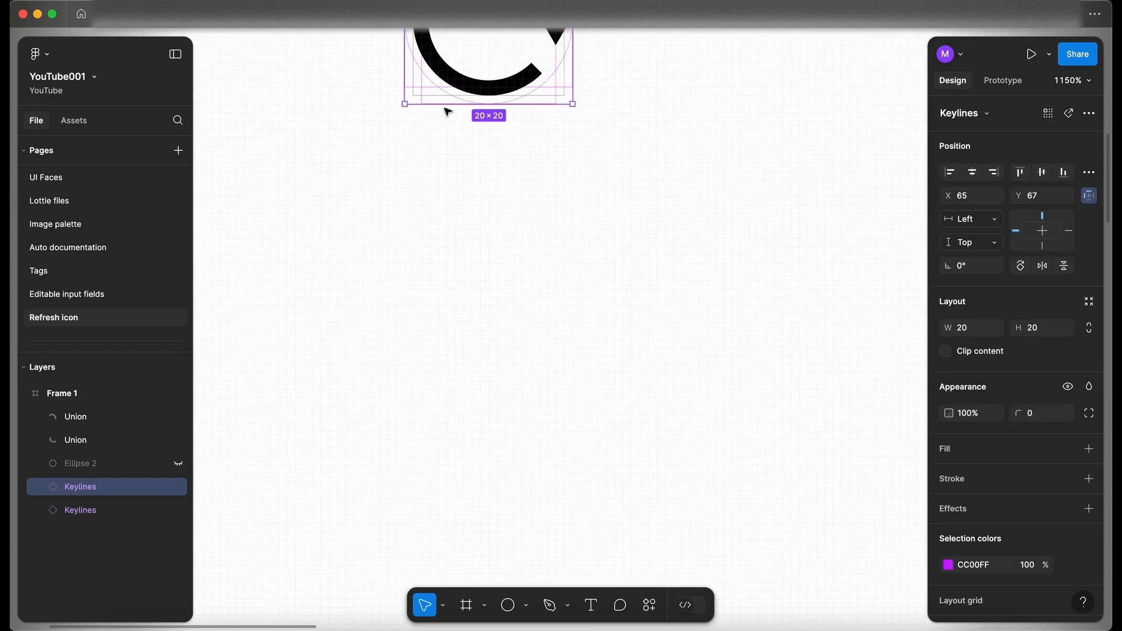
left_click_drag(416, 88, 421, 484)
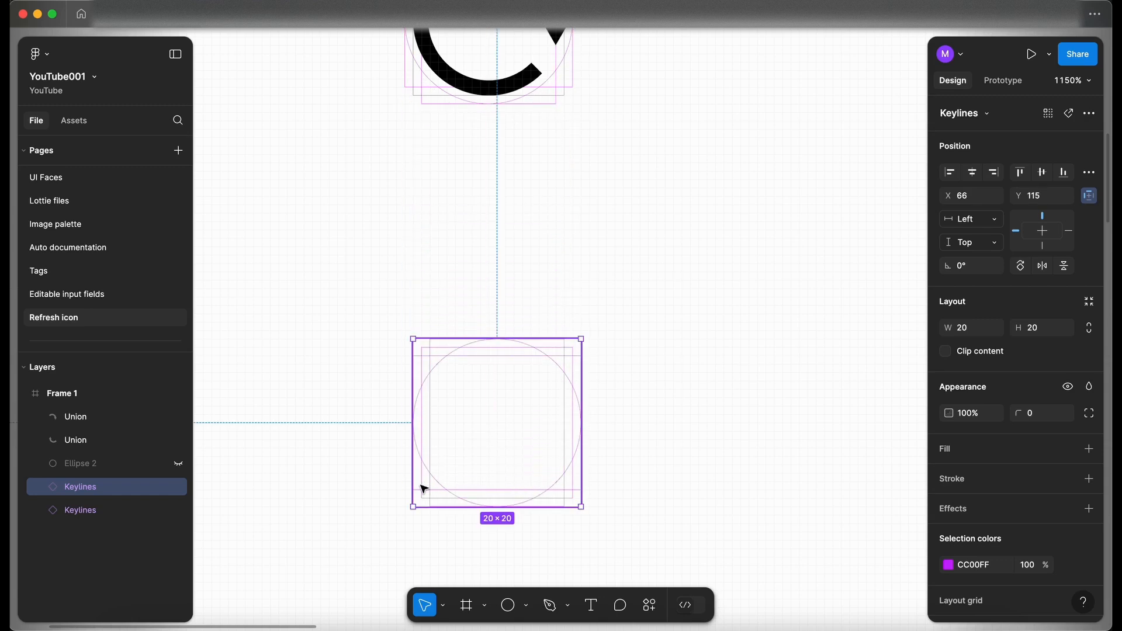
Step: Draw a 20 × 20 circle over the duplicated keylines
scroll(461, 466, "down", 4)
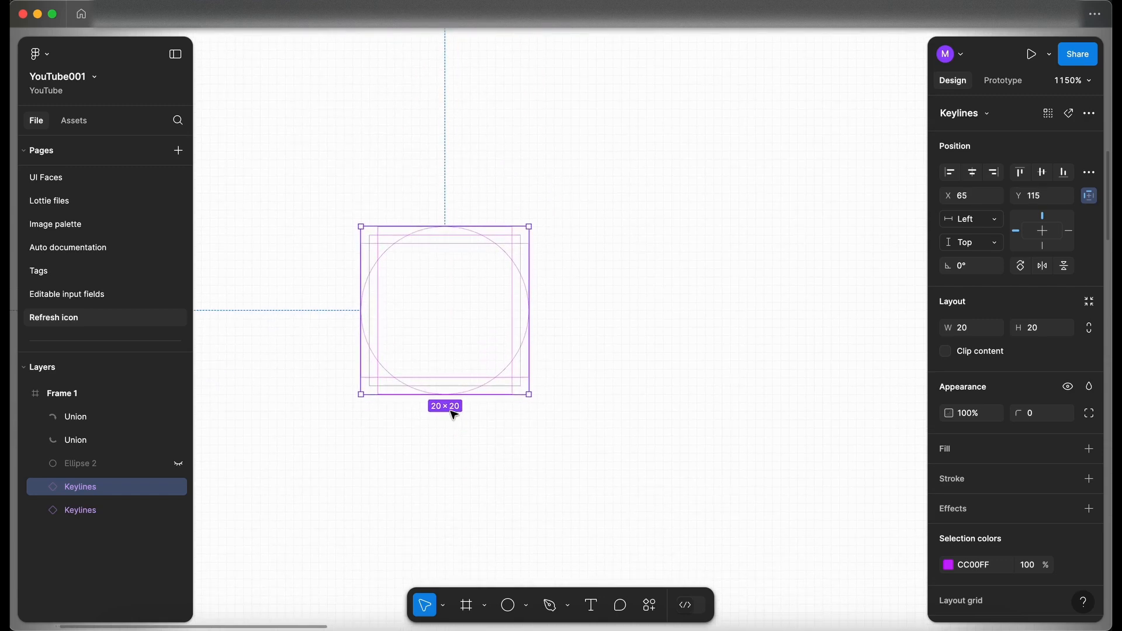
scroll(451, 310, "up", 3)
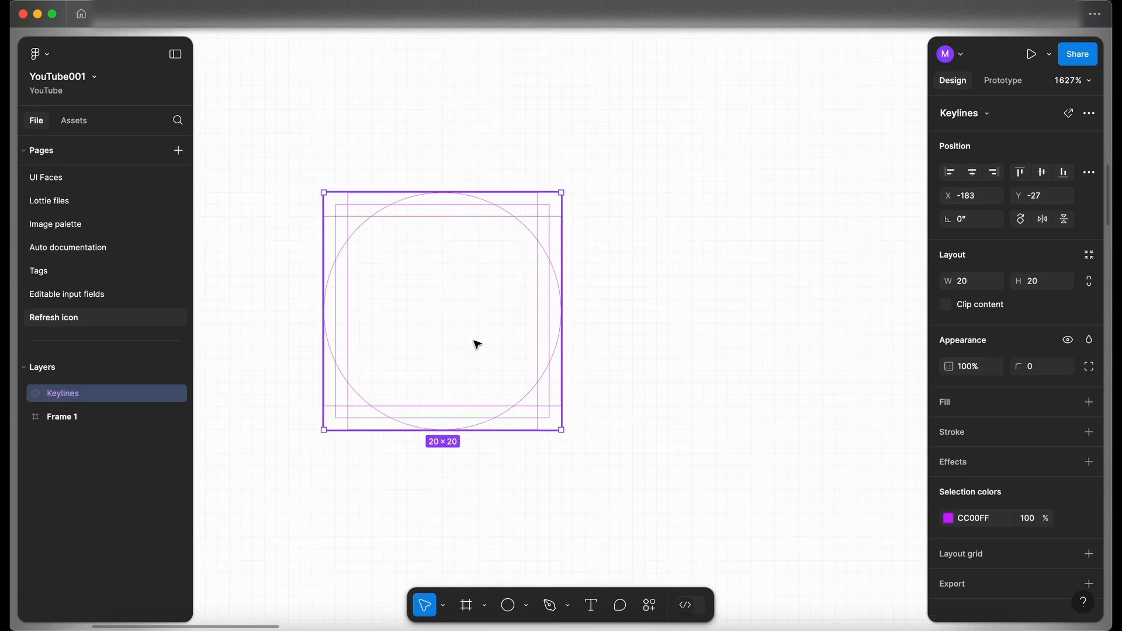
scroll(436, 339, "up", 3)
key("o")
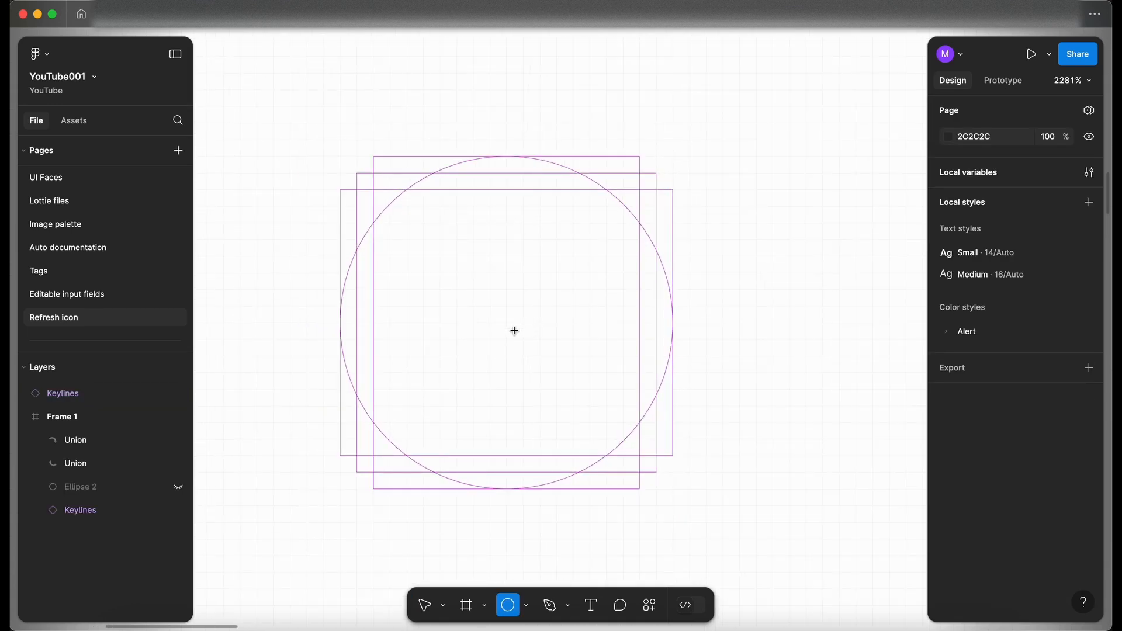
left_click_drag(507, 327, 335, 216)
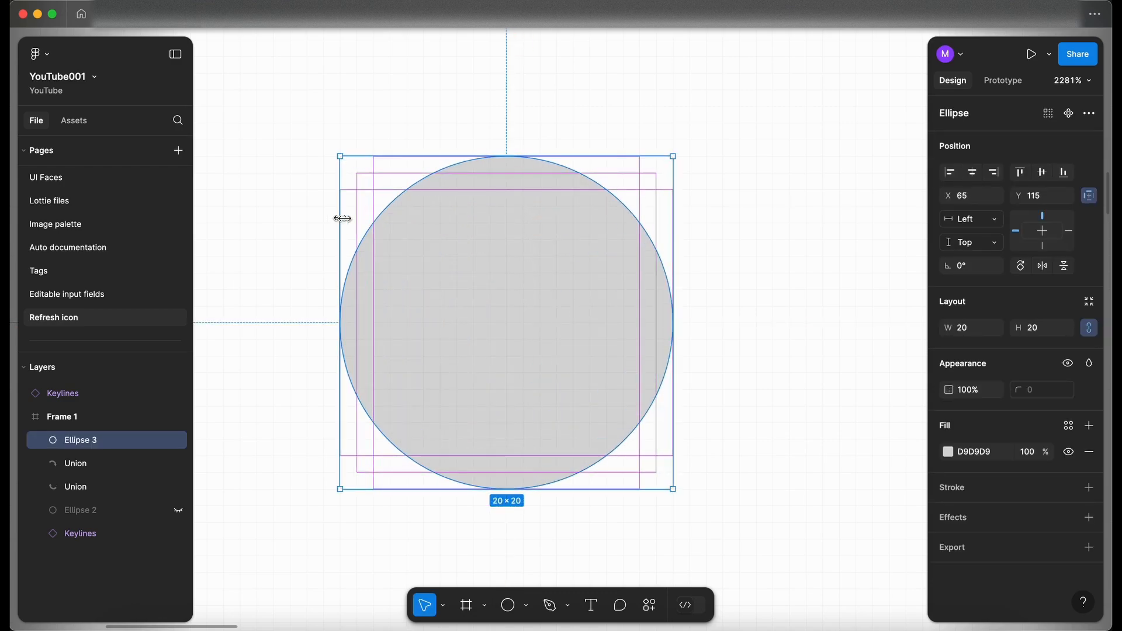
Step: Move the new ellipse layer out of Frame 1 in the layer list
scroll(513, 340, "down", 1)
scroll(513, 341, "left", 1)
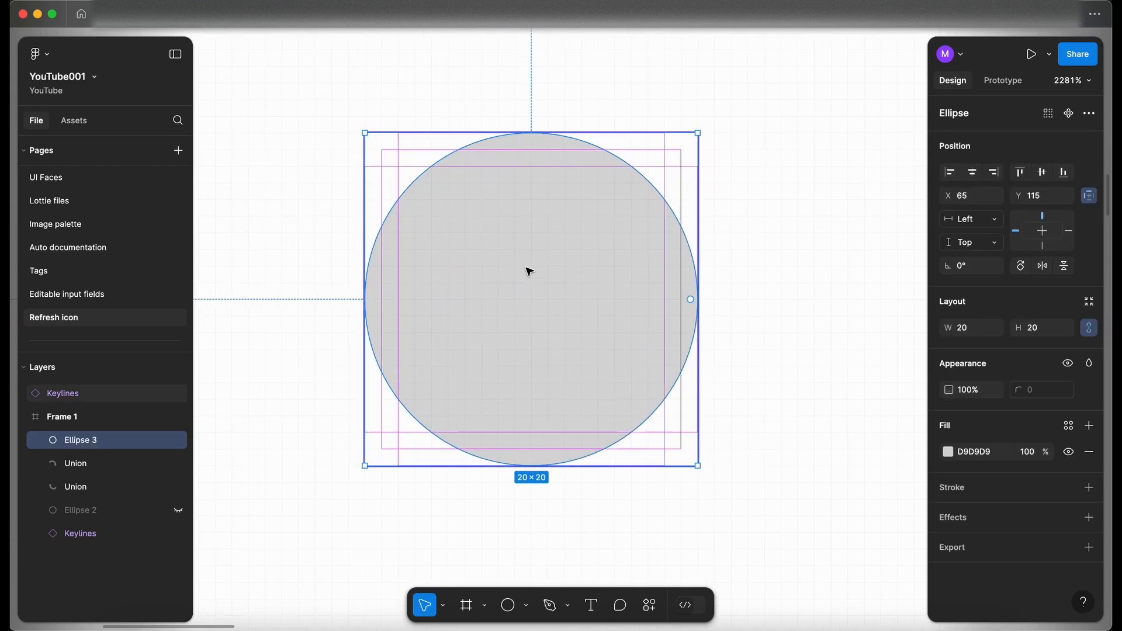
scroll(526, 271, "up", 2)
left_click_drag(81, 439, 75, 414)
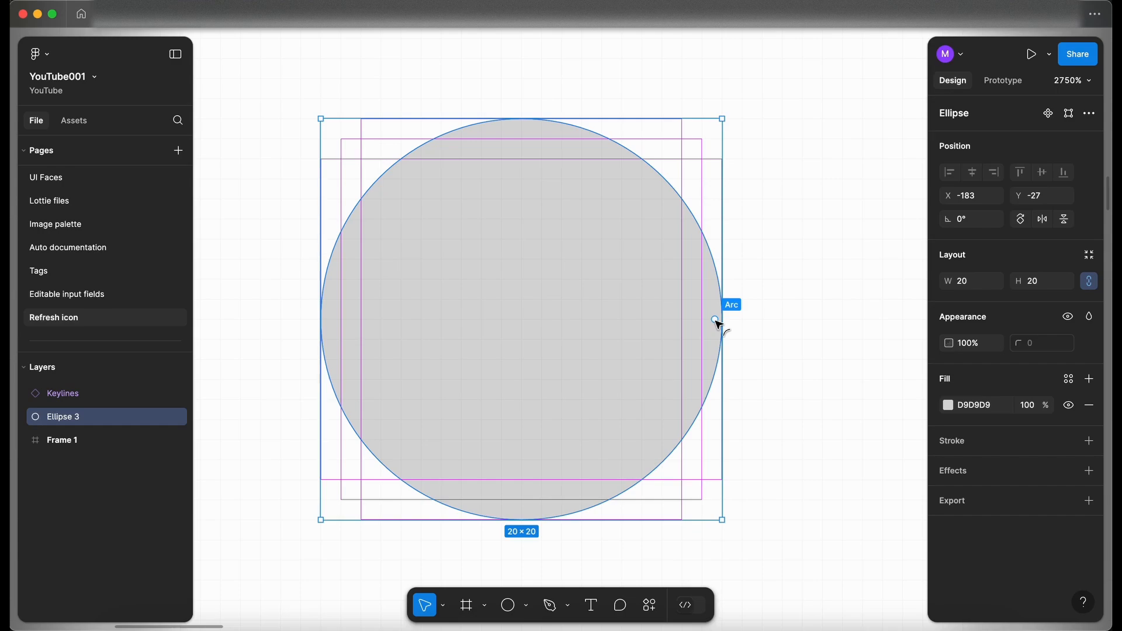
Step: Turn the circle into a half-ring arc with a -50% sweep and 80% inner ratio
left_click_drag(715, 319, 390, 319)
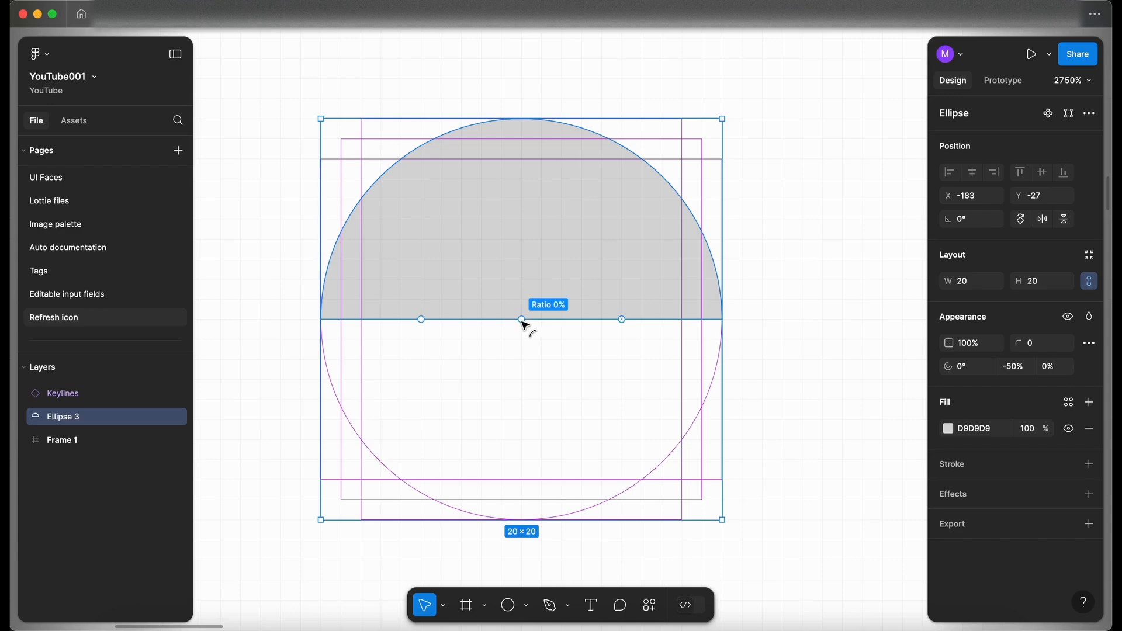
left_click_drag(521, 319, 513, 160)
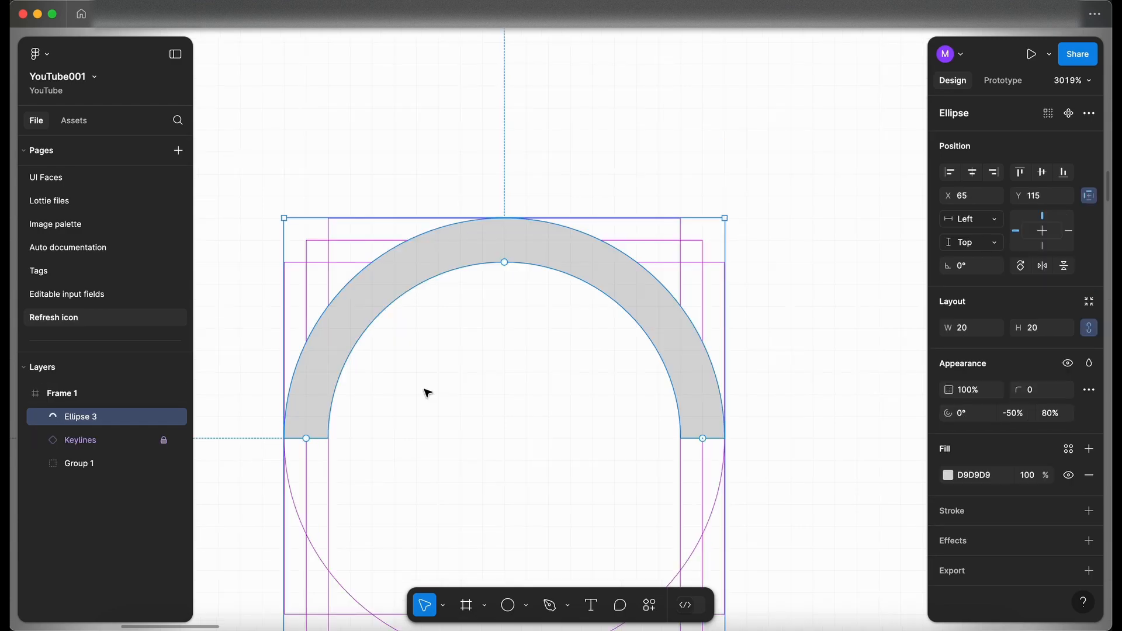
Step: Place a triangle with the Polygon tool over the arc
scroll(407, 354, "down", 3)
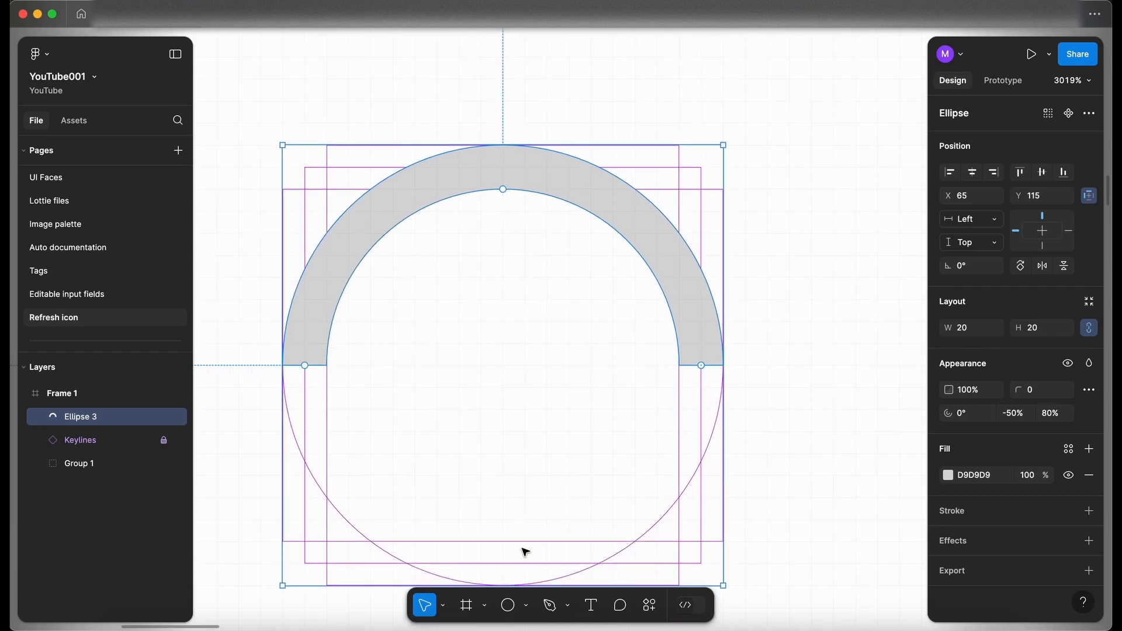
left_click(527, 607)
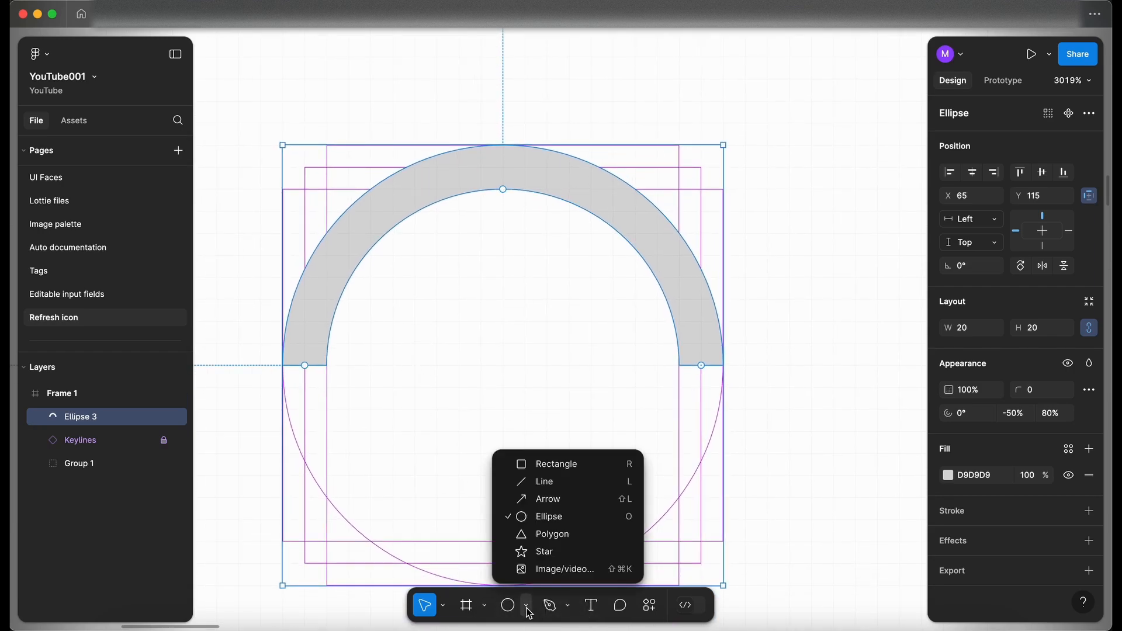
left_click(552, 534)
left_click(553, 402)
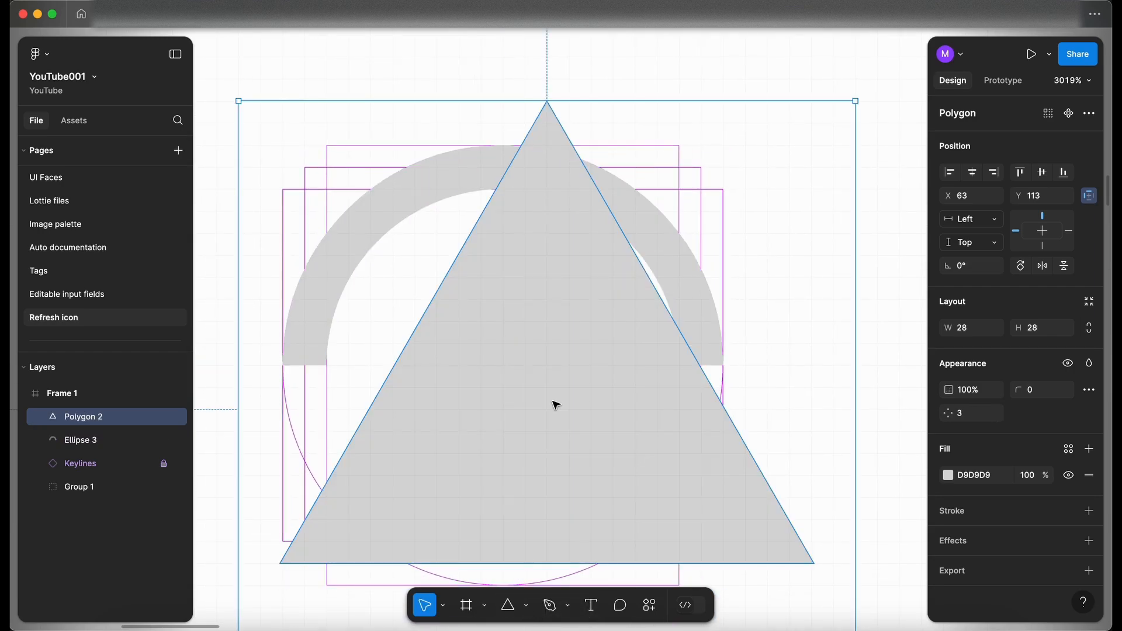
Step: Scale the triangle down to 4 × 4 and rotate it to -180° so it points downward beside the arc
scroll(553, 402, "down", 2)
left_click_drag(788, 170, 538, 306)
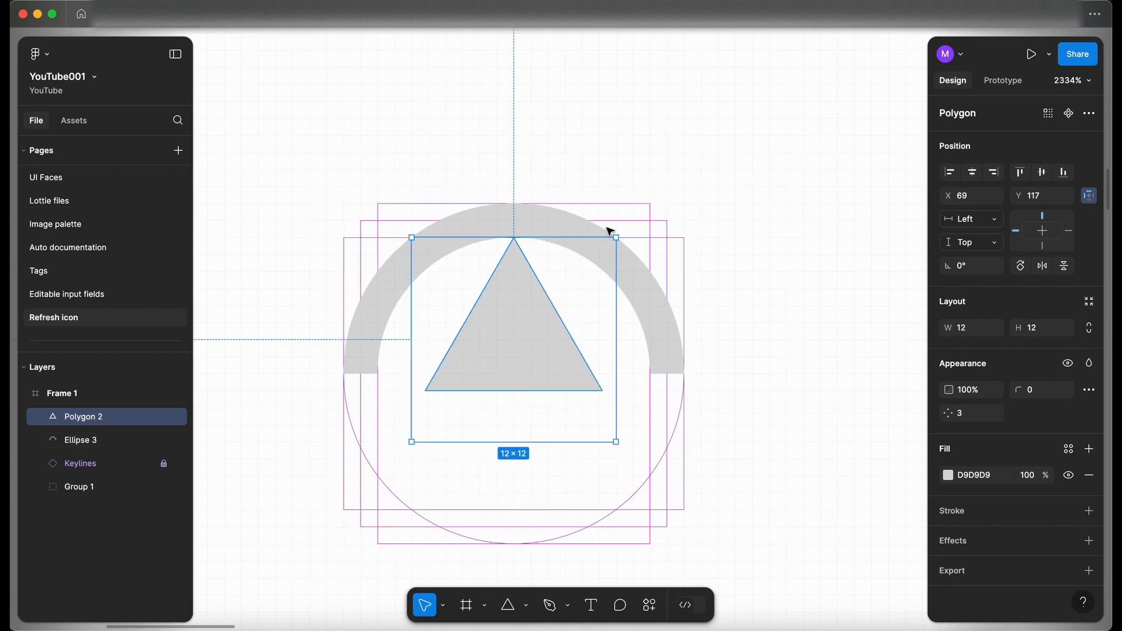
left_click_drag(615, 236, 479, 369)
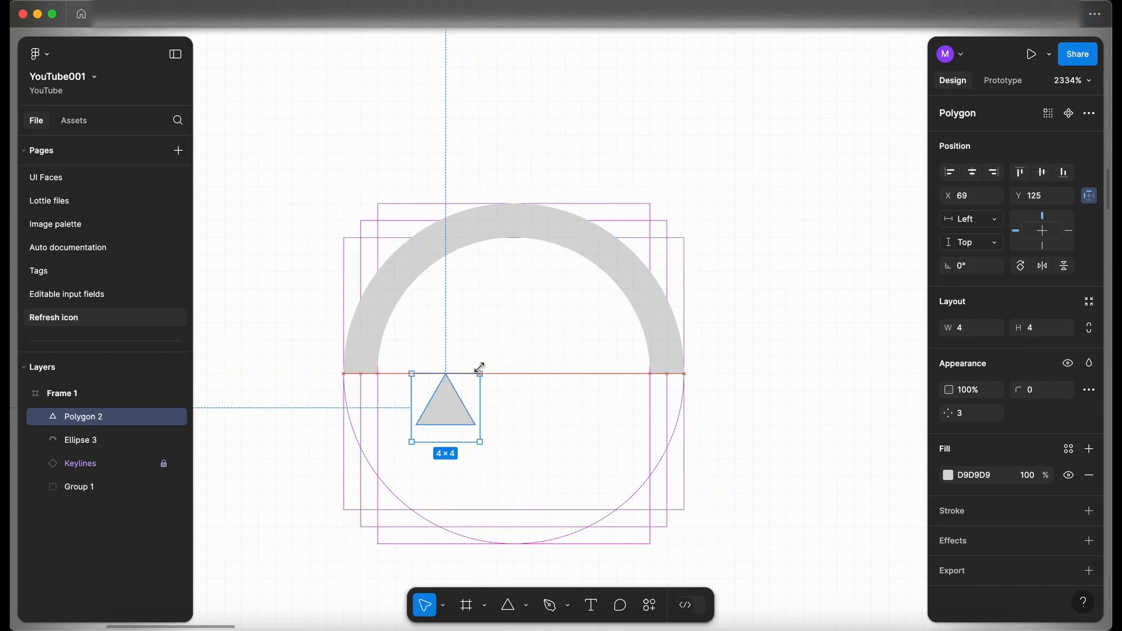
left_click_drag(486, 450, 774, 388)
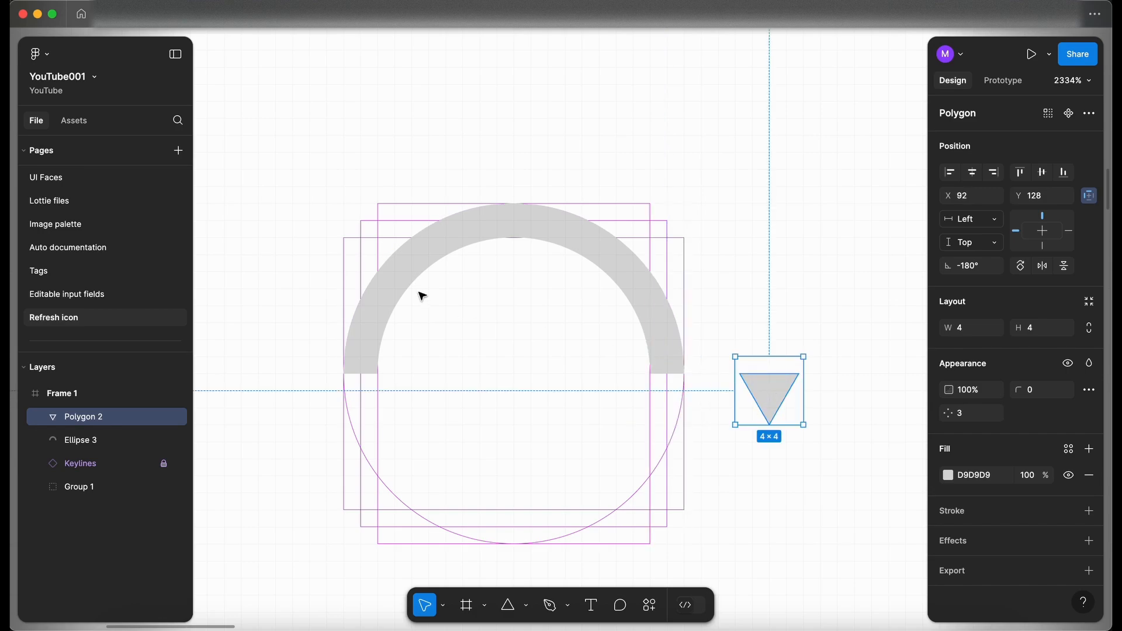
Step: Resize the arc to 18 × 18 within the keylines
left_click(496, 226)
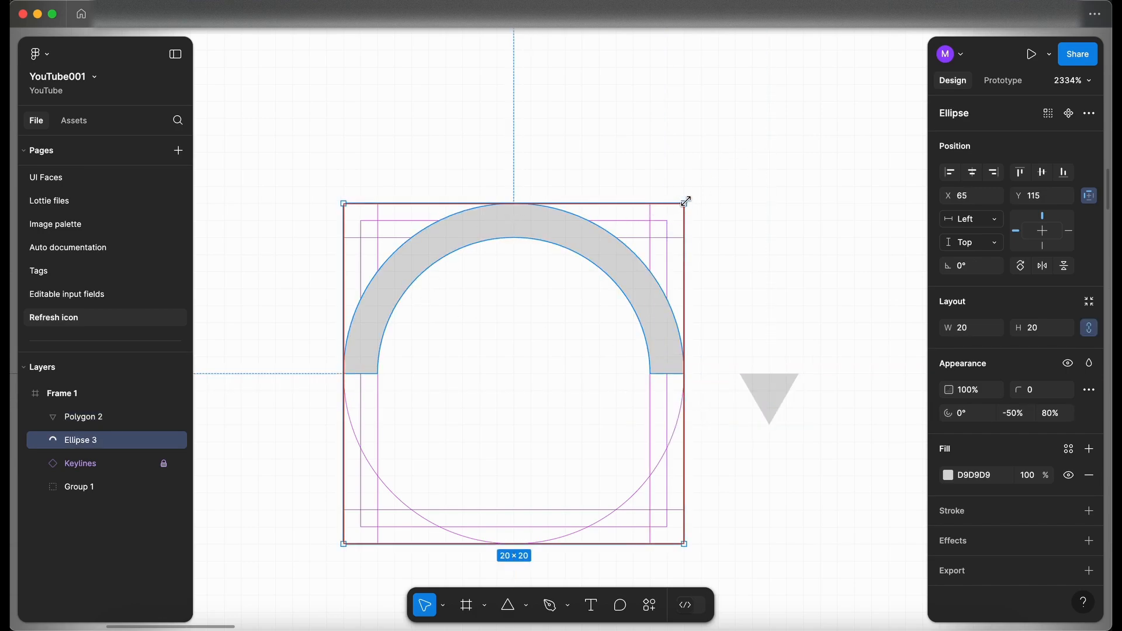
left_click_drag(686, 201, 671, 212)
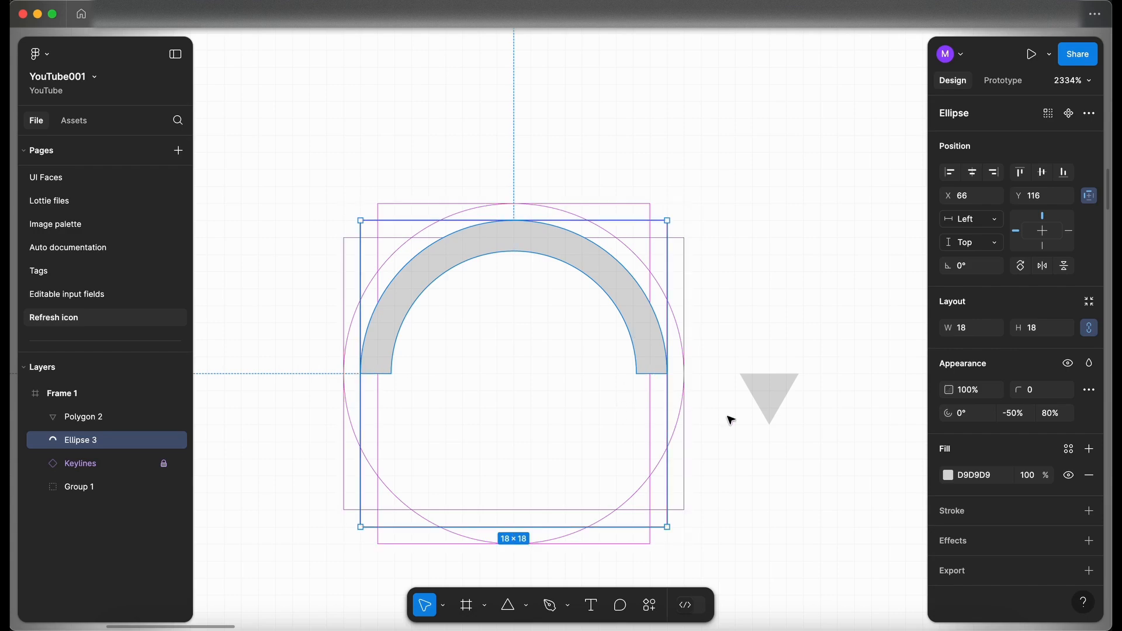
Step: Move the downward triangle onto the arc's right end to form an arrowhead
left_click_drag(784, 388, 664, 394)
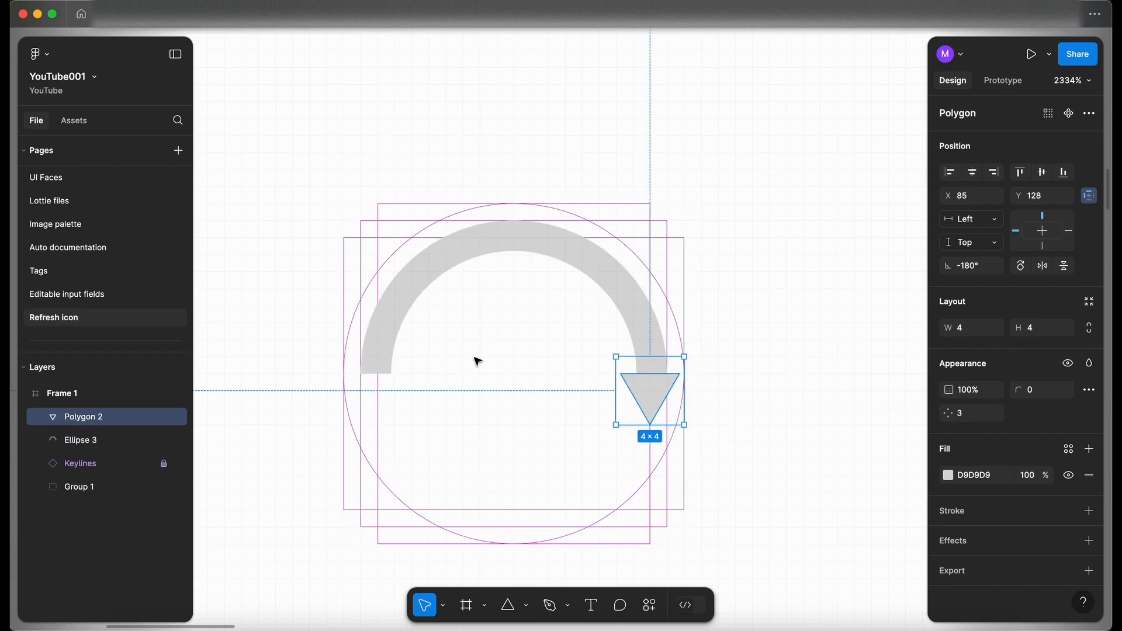
left_click(771, 309)
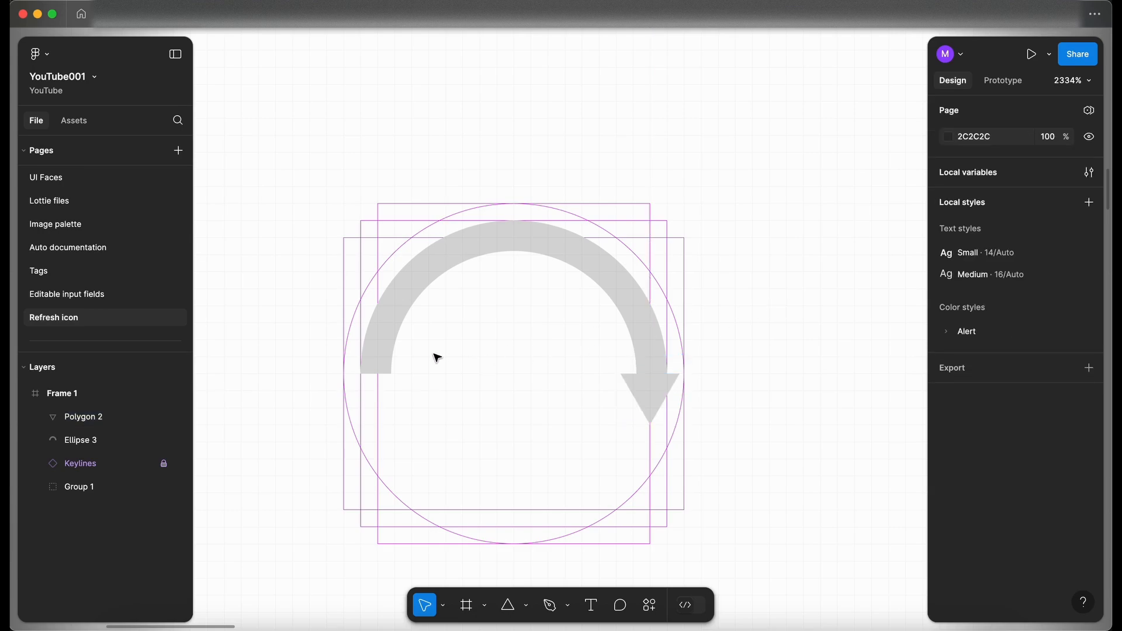
Step: Select the arc and the triangle together and union them into one arrow shape
scroll(435, 356, "right", 2)
scroll(436, 356, "down", 1)
scroll(437, 358, "up", 3)
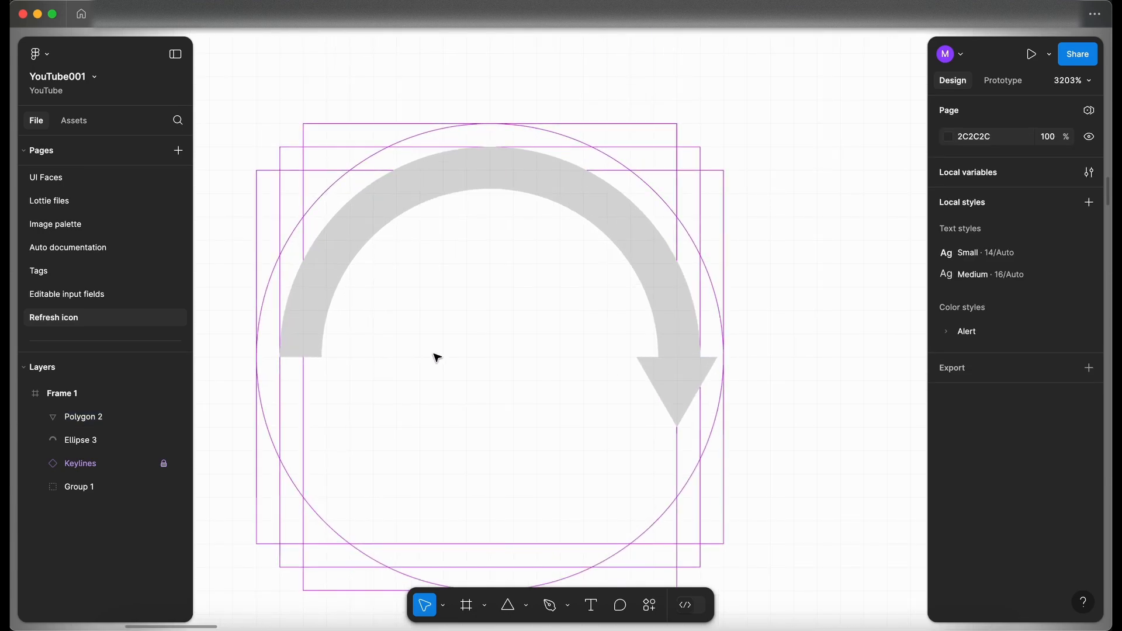
left_click(331, 251)
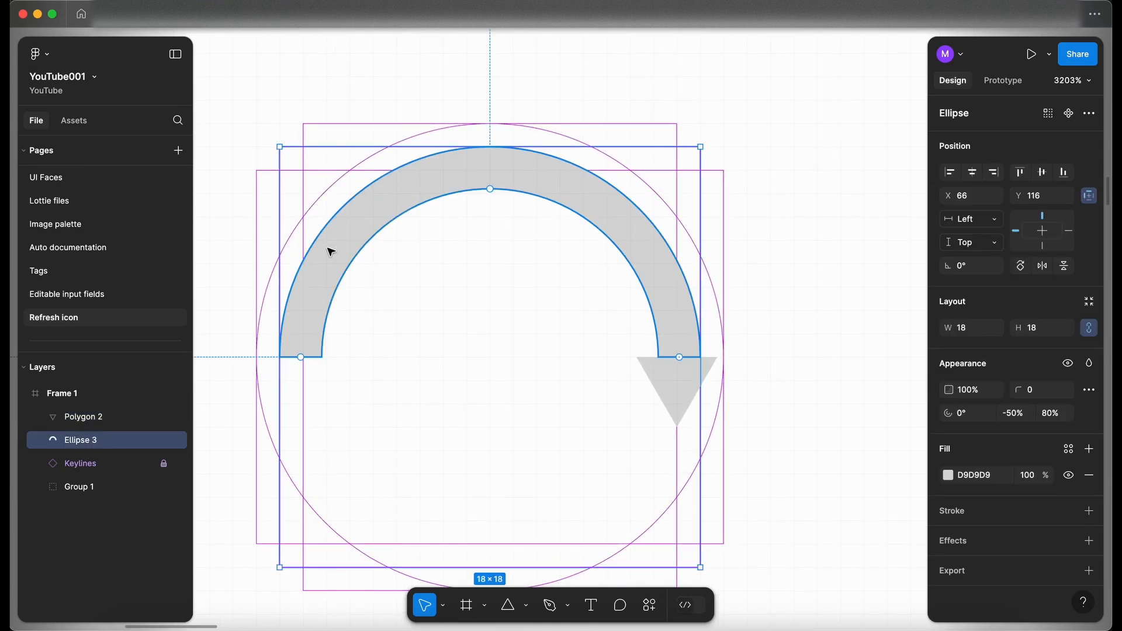
left_click(677, 381, "shift")
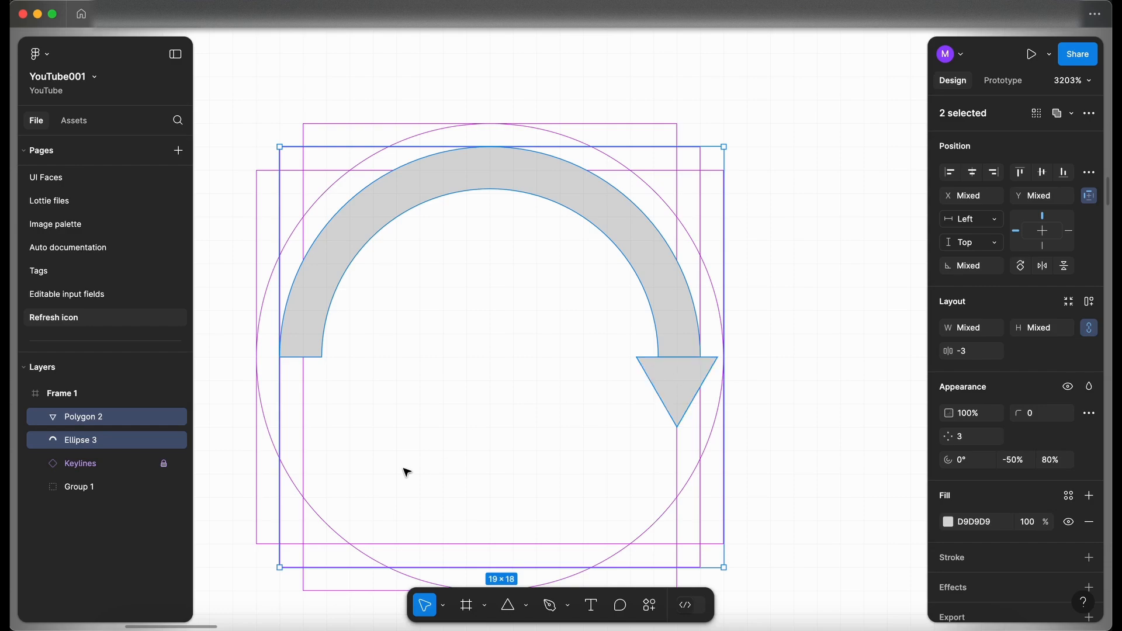
left_click(1072, 113)
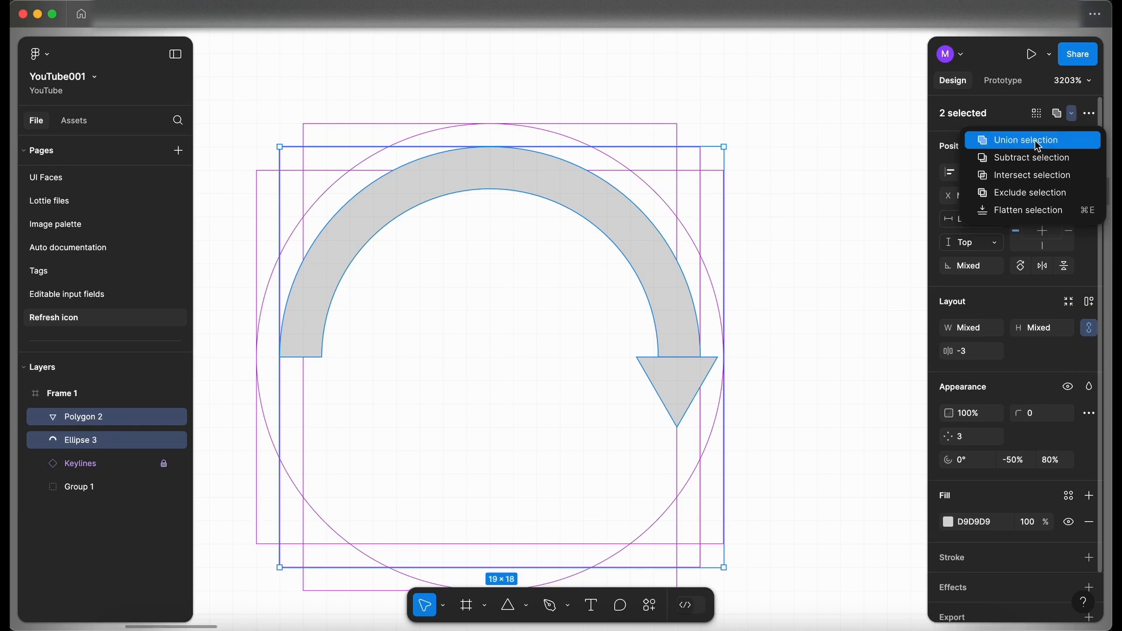
left_click(1058, 145)
scroll(470, 317, "down", 3)
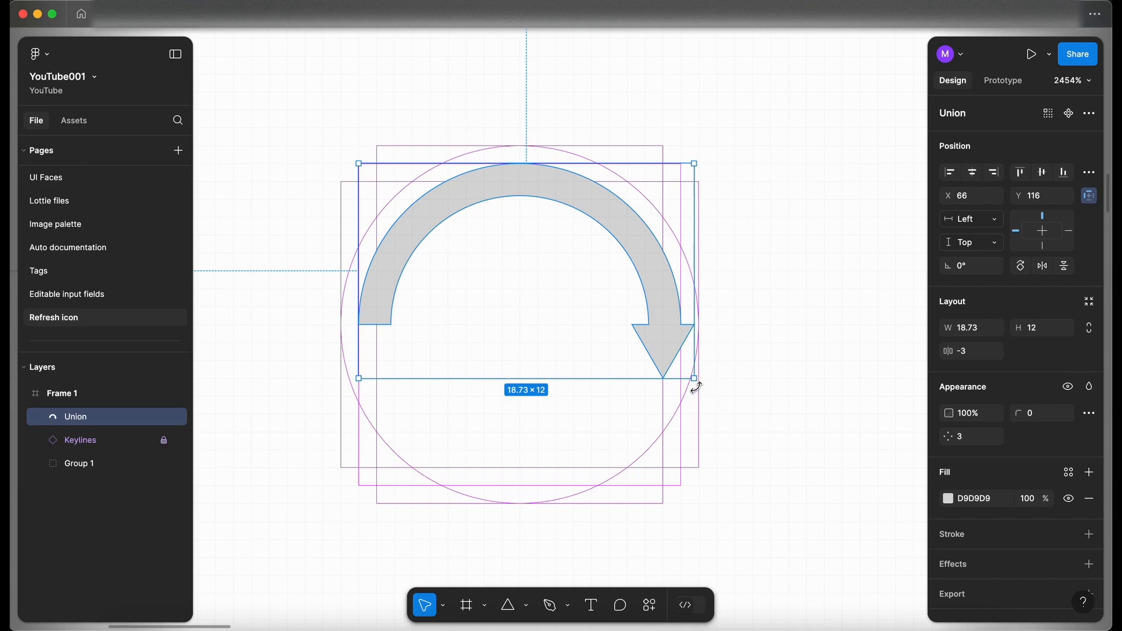
left_click_drag(702, 385, 670, 338)
key("super+z")
Step: Draw a 20 × 20 circle covering the curved arrow
left_click(731, 393)
key("o")
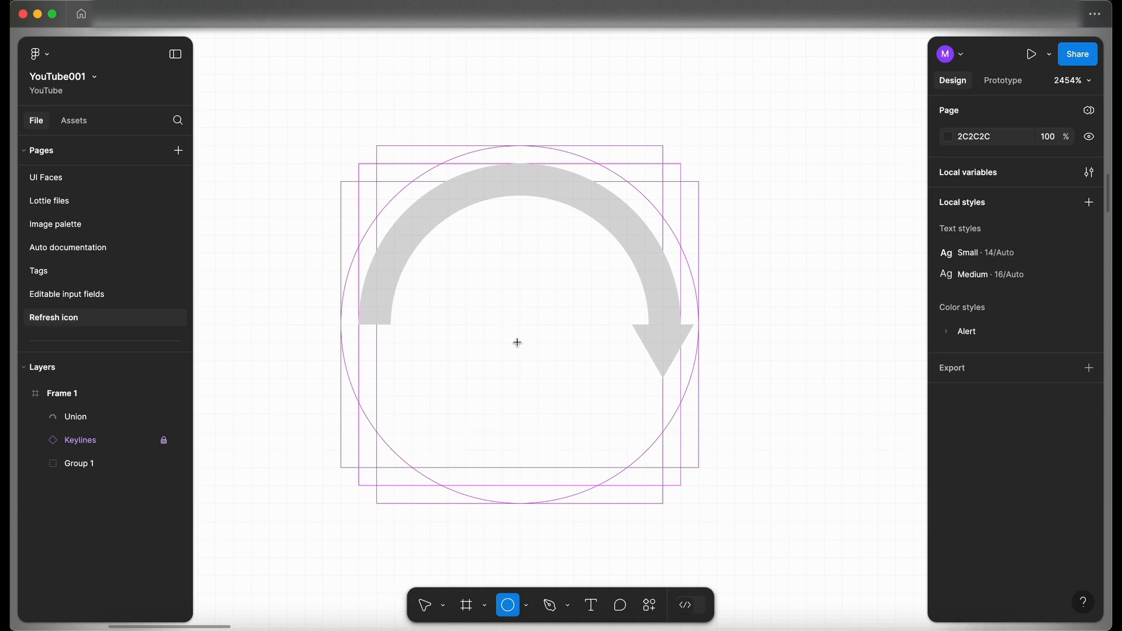
left_click_drag(526, 336, 379, 243)
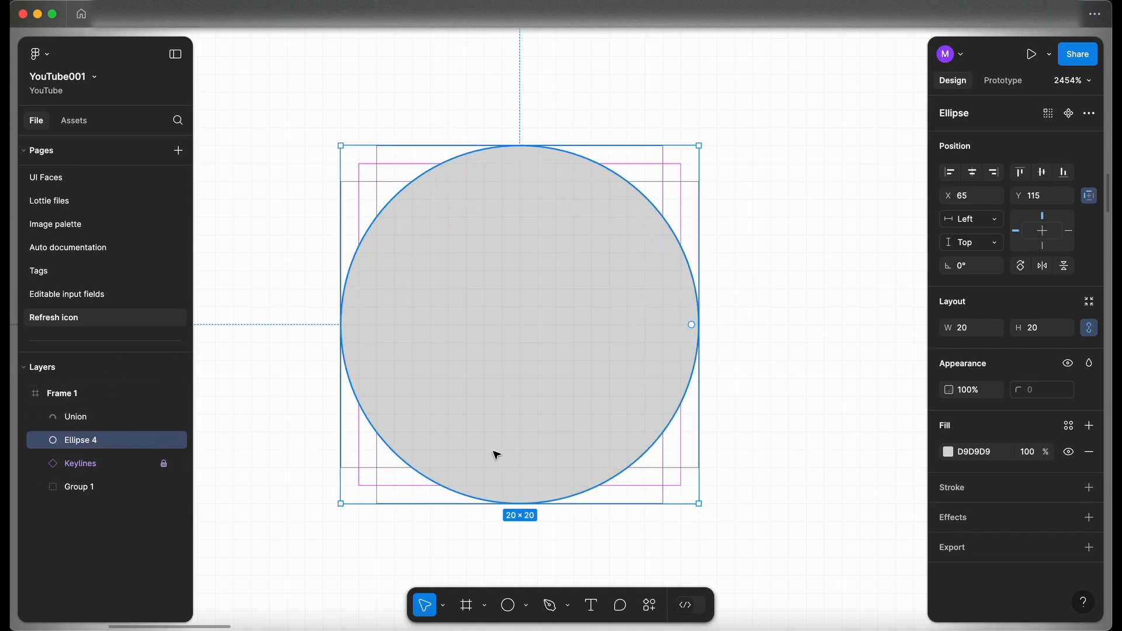
Step: Change the new circle's fill to a light pinkish colour from the colour picker
left_click(948, 452)
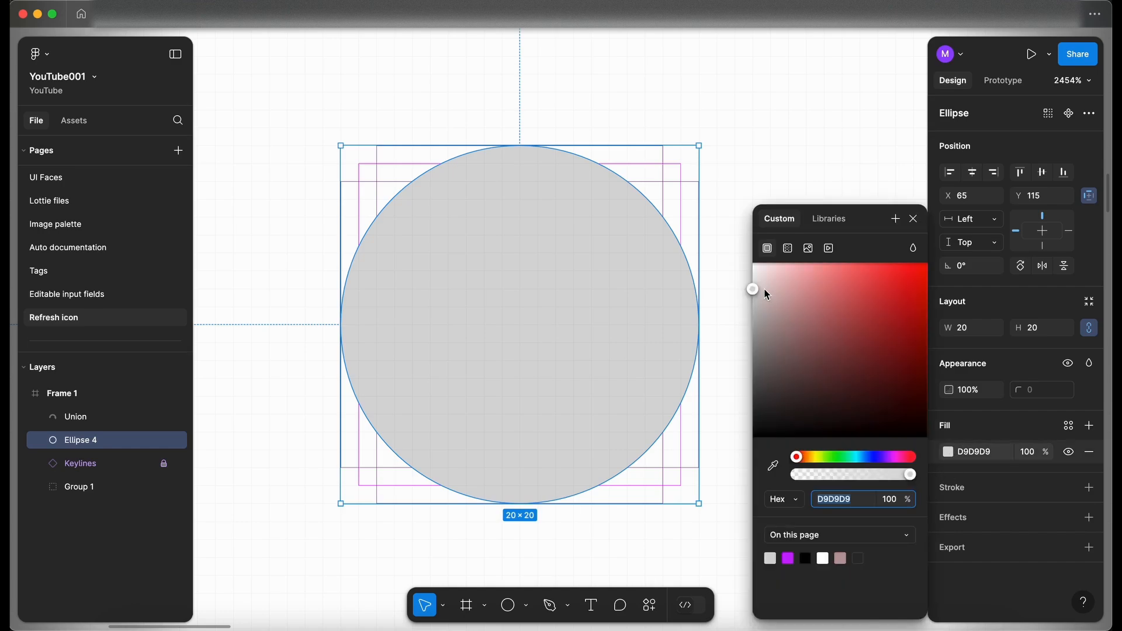
left_click_drag(767, 294, 769, 300)
left_click(730, 137)
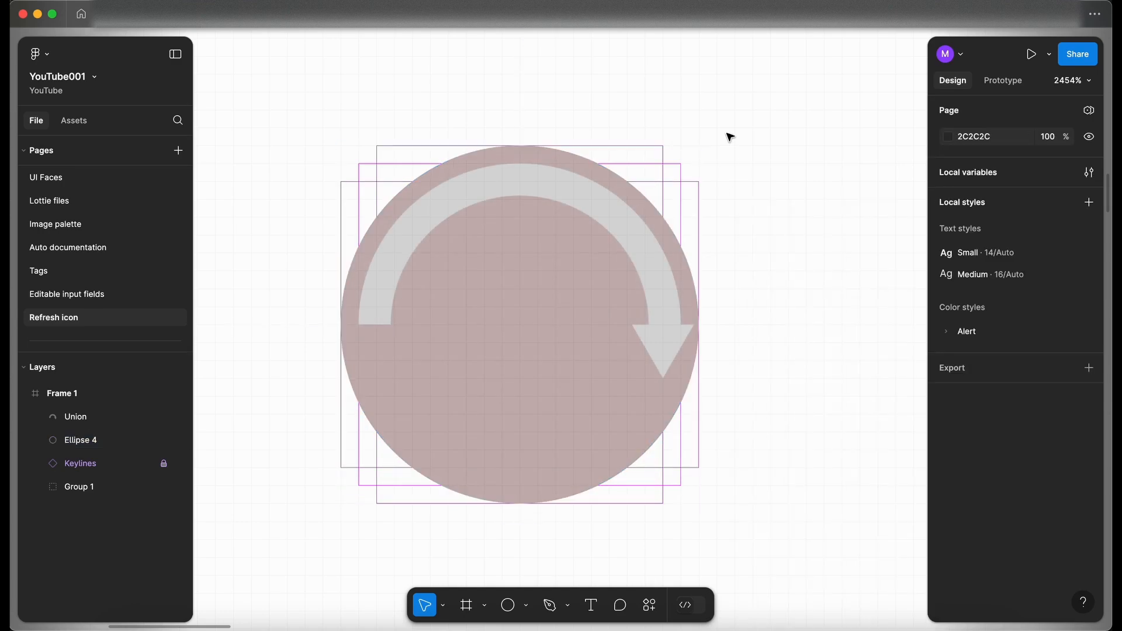
left_click(65, 417)
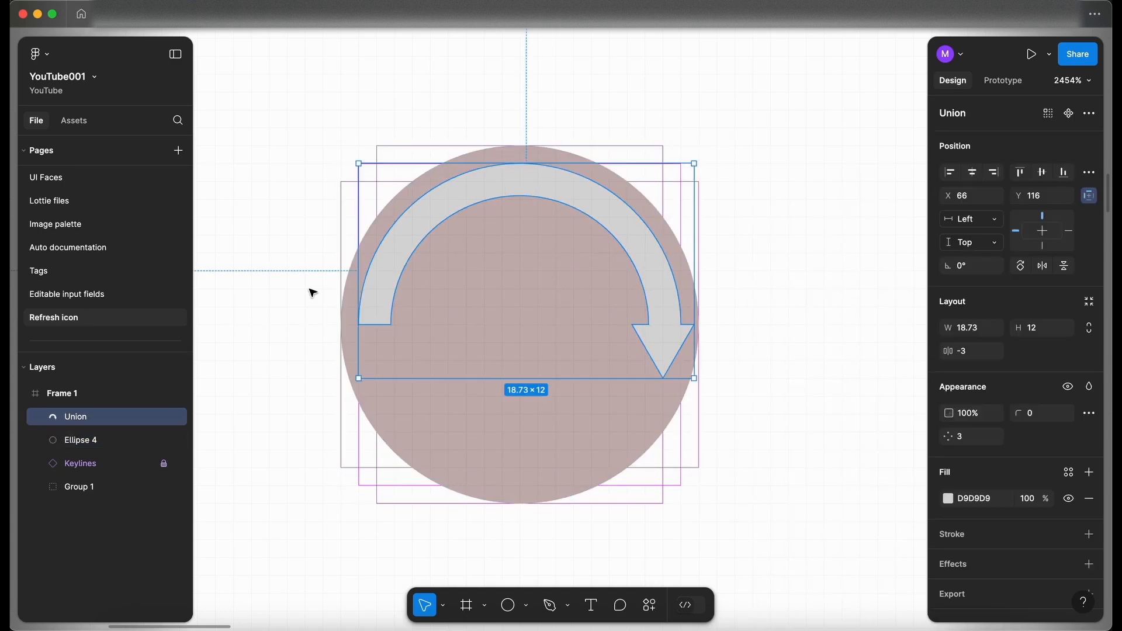
left_click(273, 358)
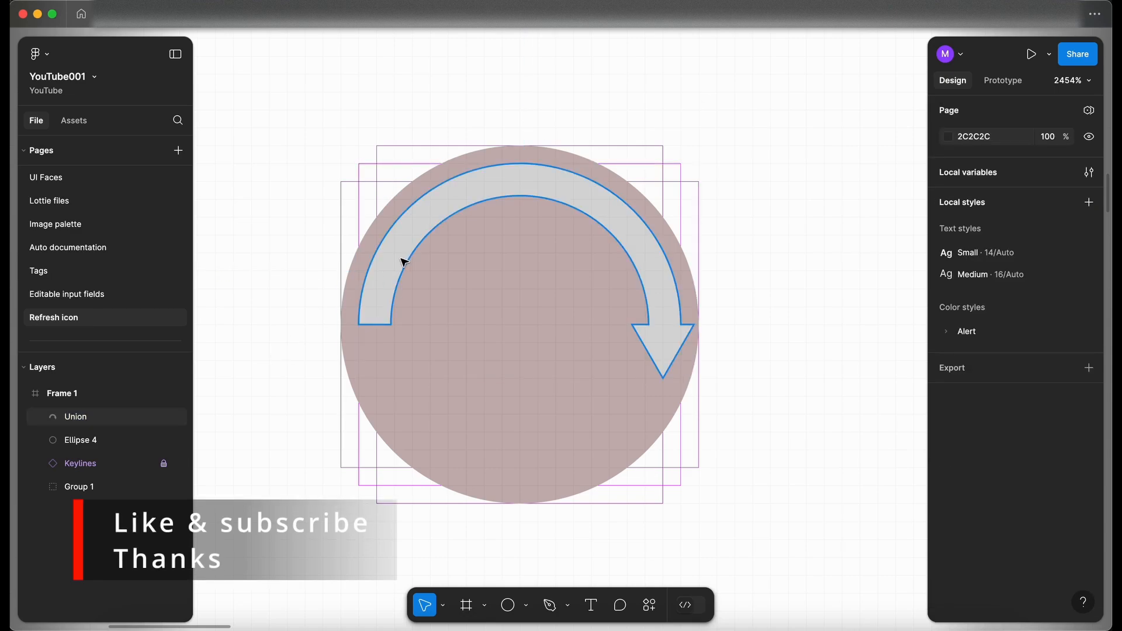
left_click(405, 263)
left_click(86, 444, "shift")
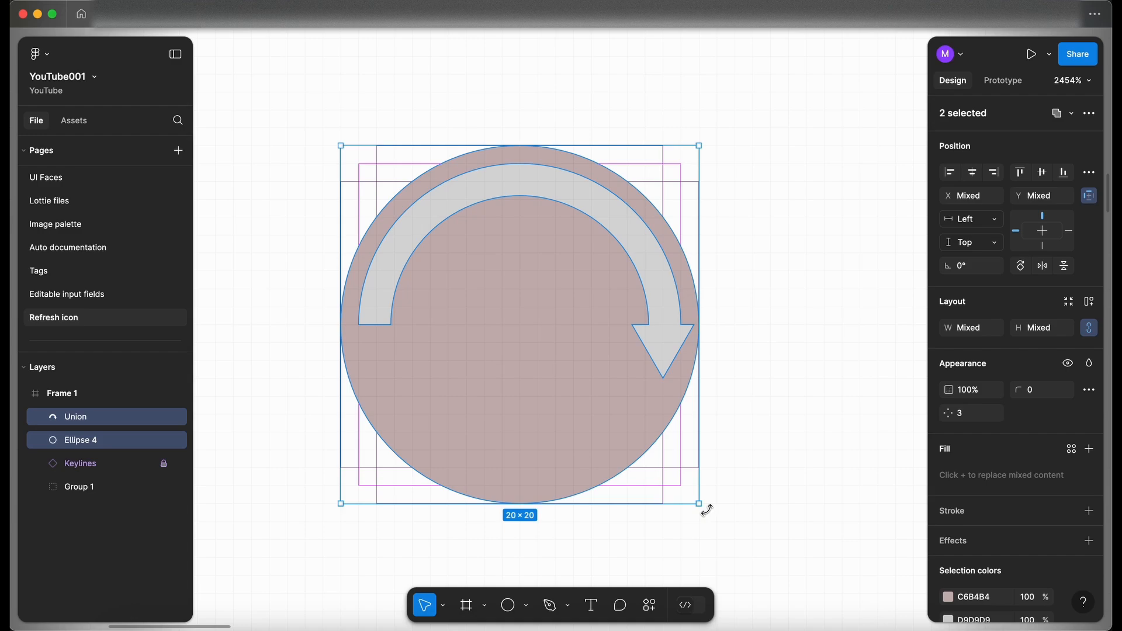
left_click_drag(706, 513, 387, 363)
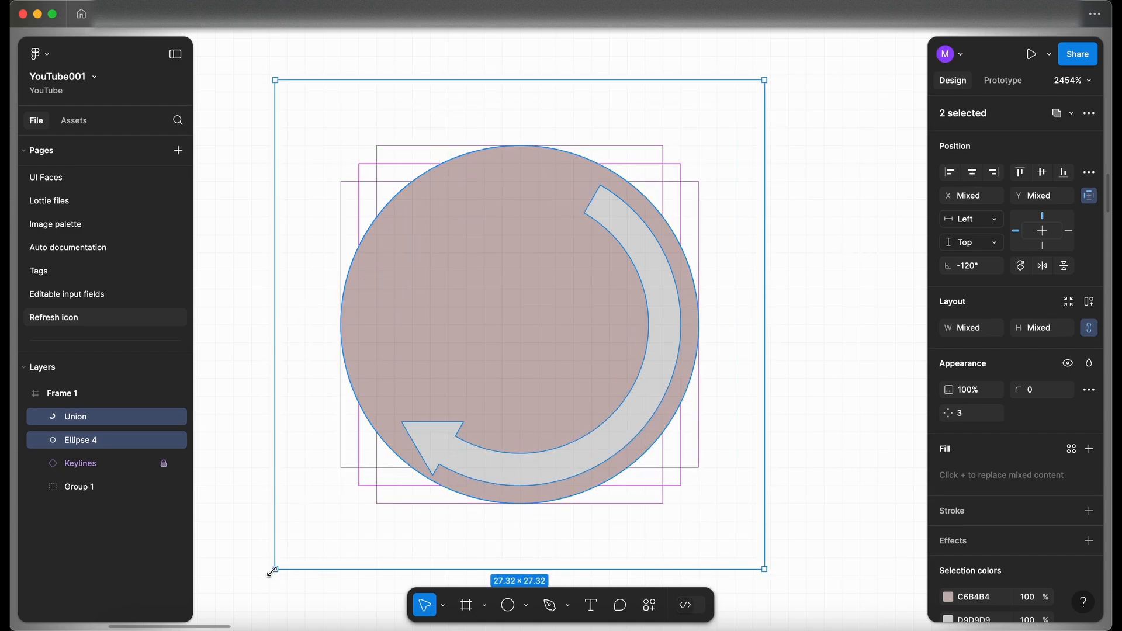
left_click_drag(269, 575, 733, 353)
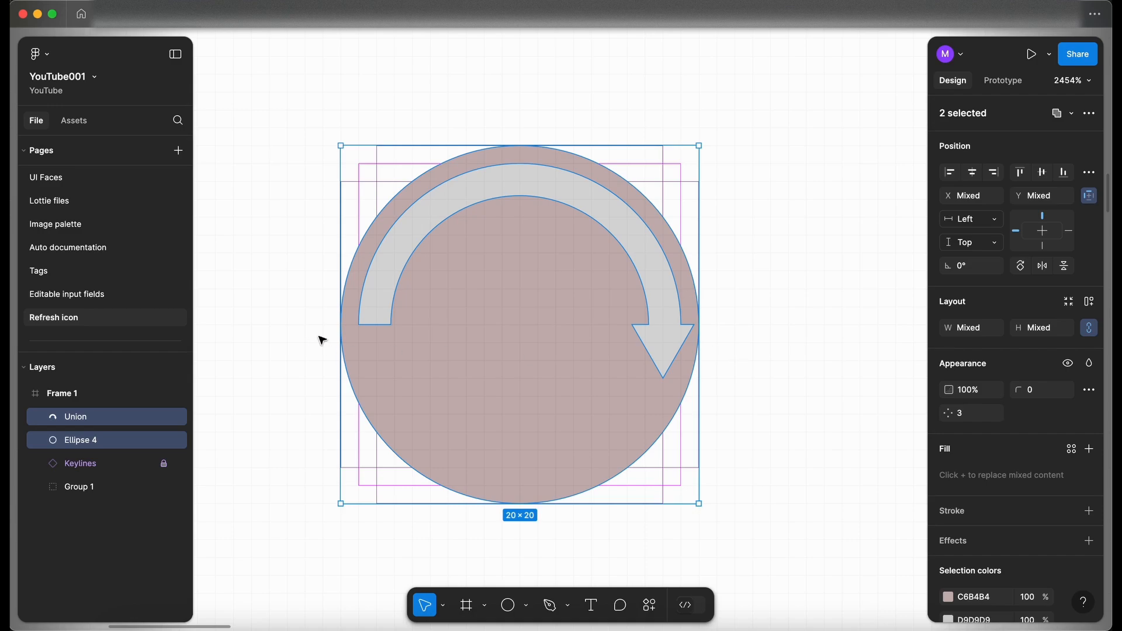
Step: Shorten the arc inside the arrow union to a sweep of -37.5%
double_click(381, 306)
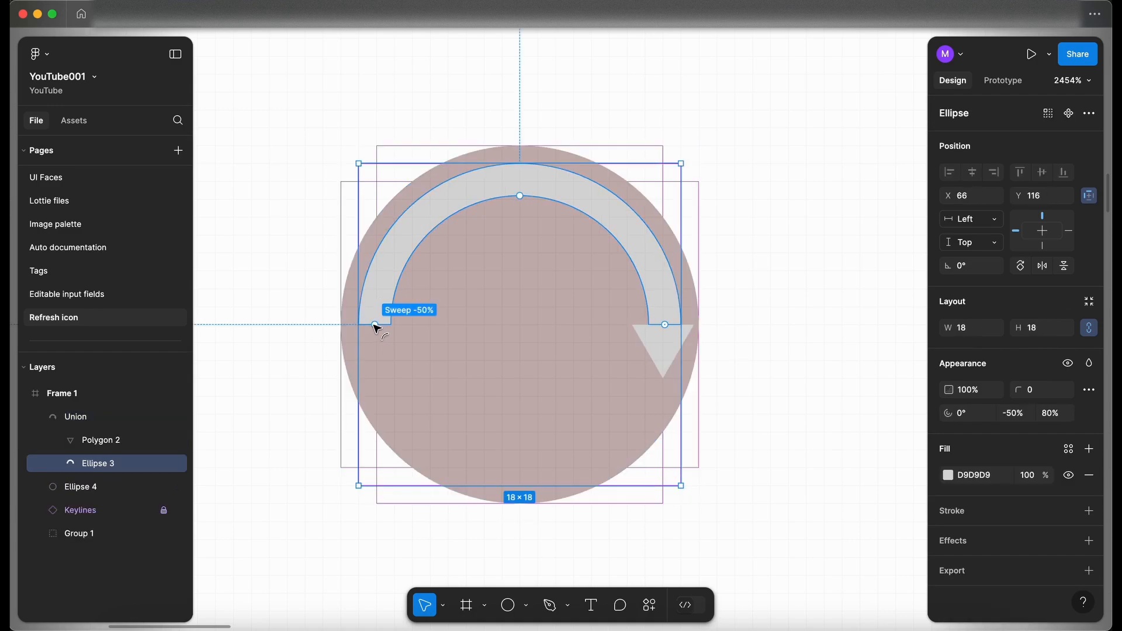
left_click_drag(375, 325, 408, 208)
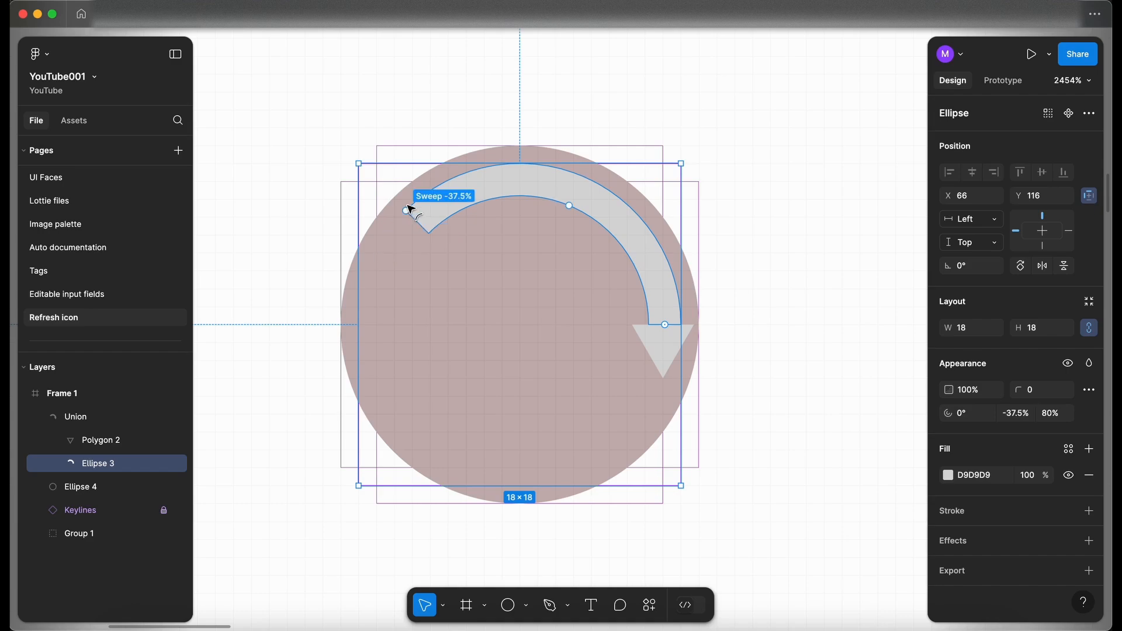
left_click(810, 260)
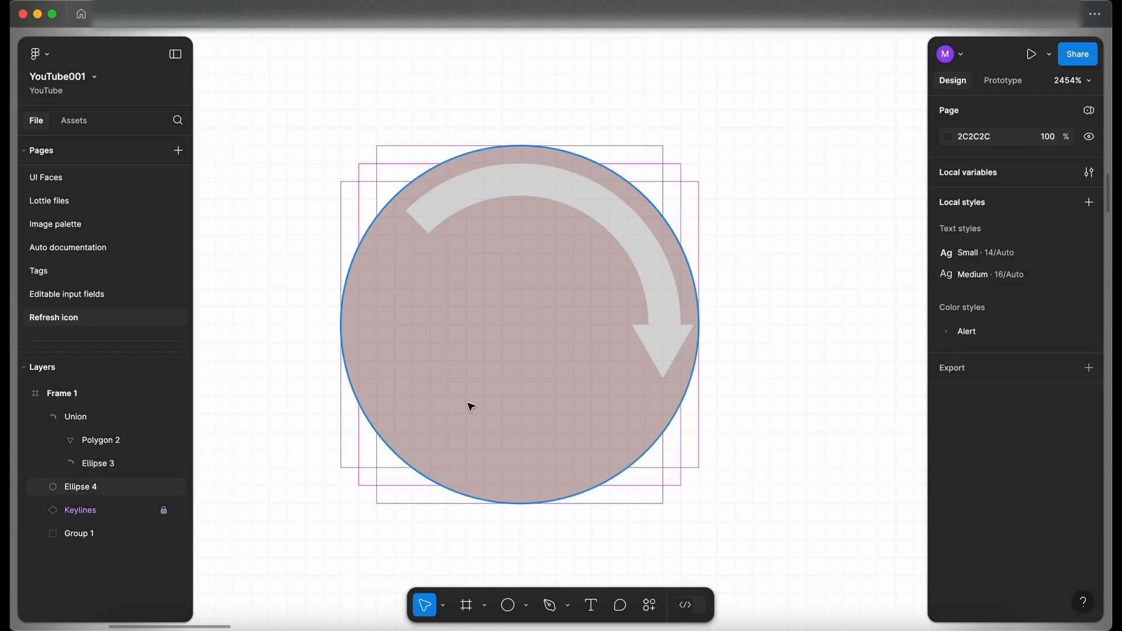
Step: Rotate the arrow together with the background circle by -15°
left_click(39, 417)
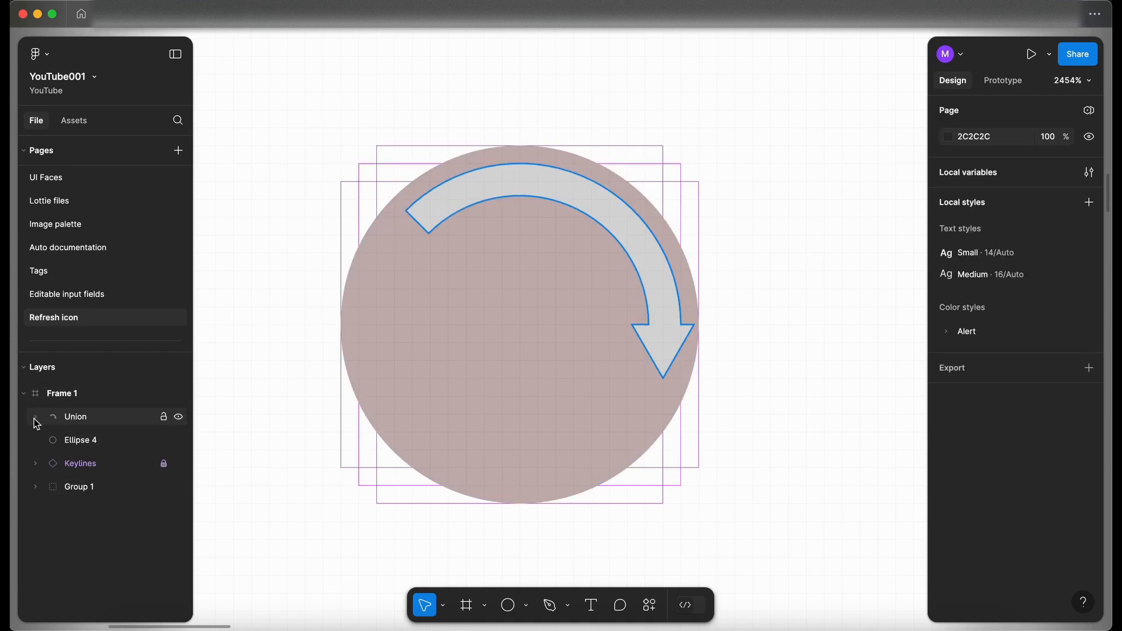
left_click(71, 416)
left_click(87, 441, "shift")
left_click_drag(718, 499, 671, 573)
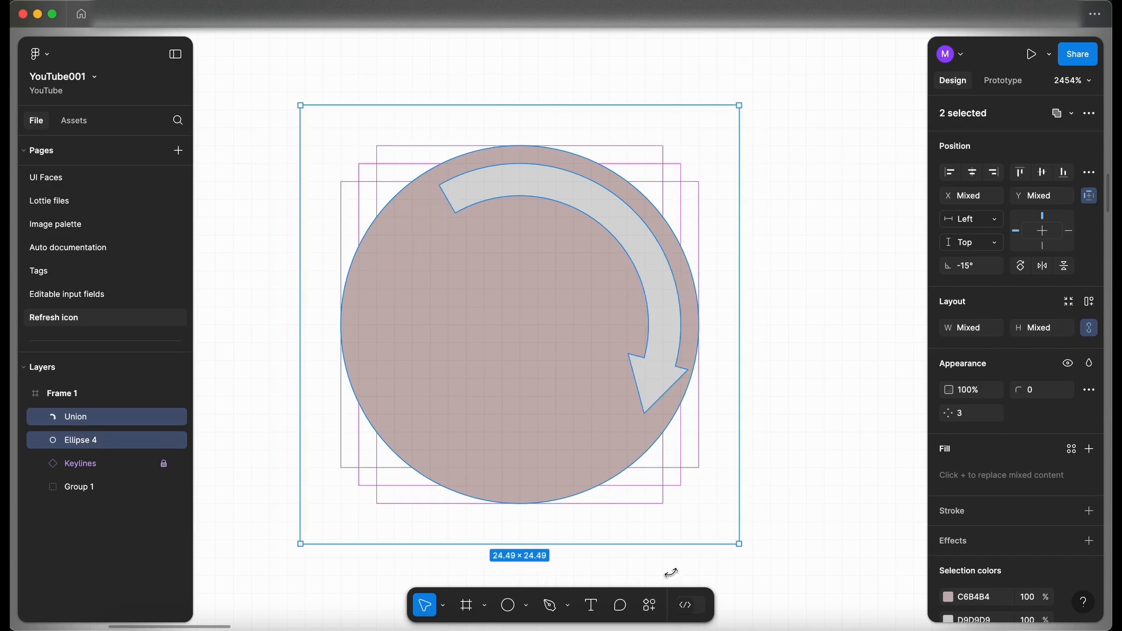
Step: Select the rotated arrow union on its own and duplicate it
left_click(81, 460)
left_click(88, 446)
left_click(86, 419)
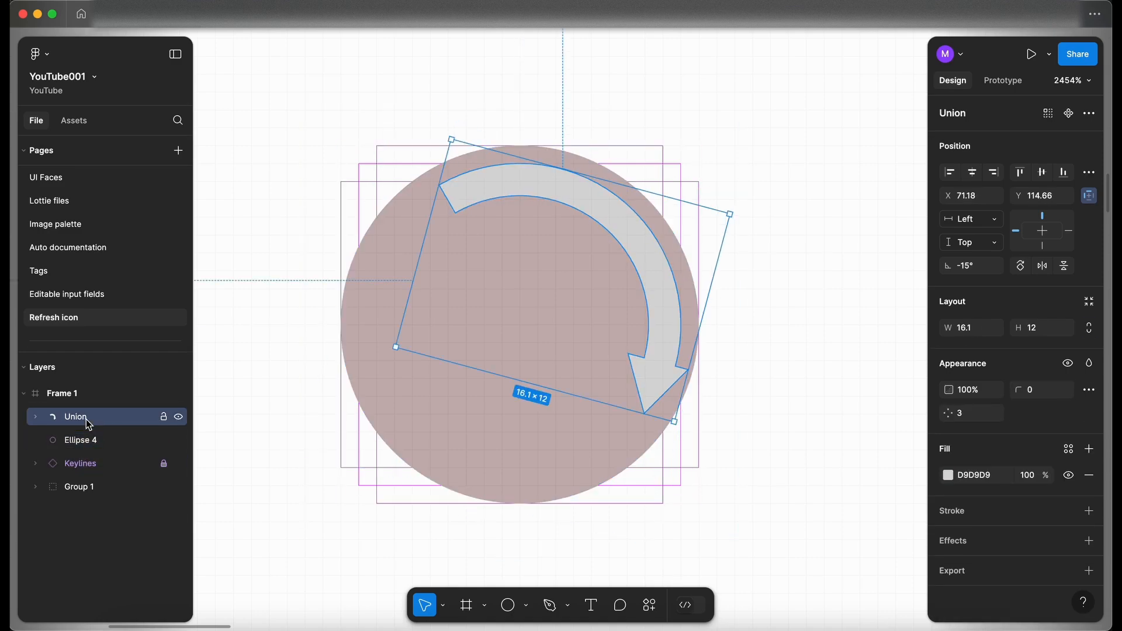
key("super+d")
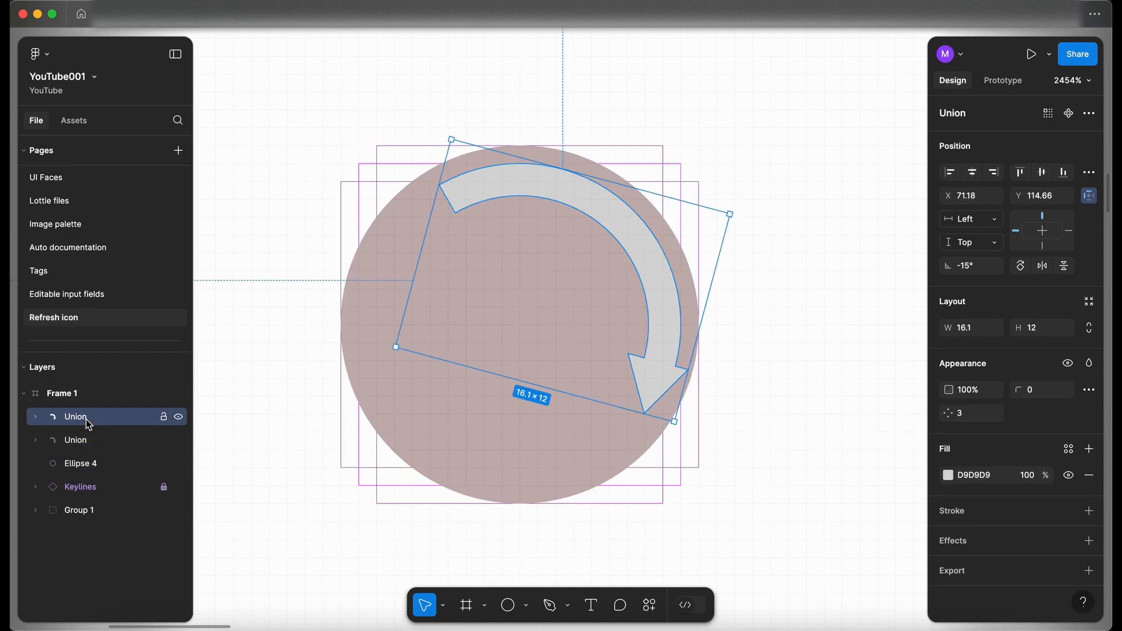
Step: Rotate the duplicate arrow with the circle so it sits opposite, curving up on the left side
left_click(95, 443)
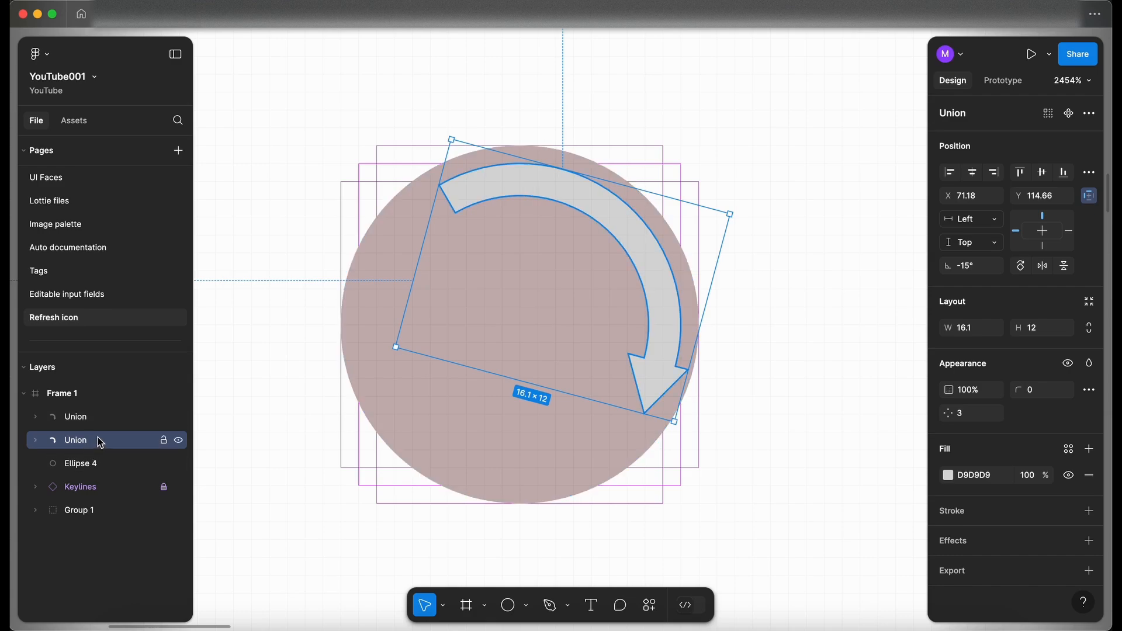
left_click(94, 464, "shift")
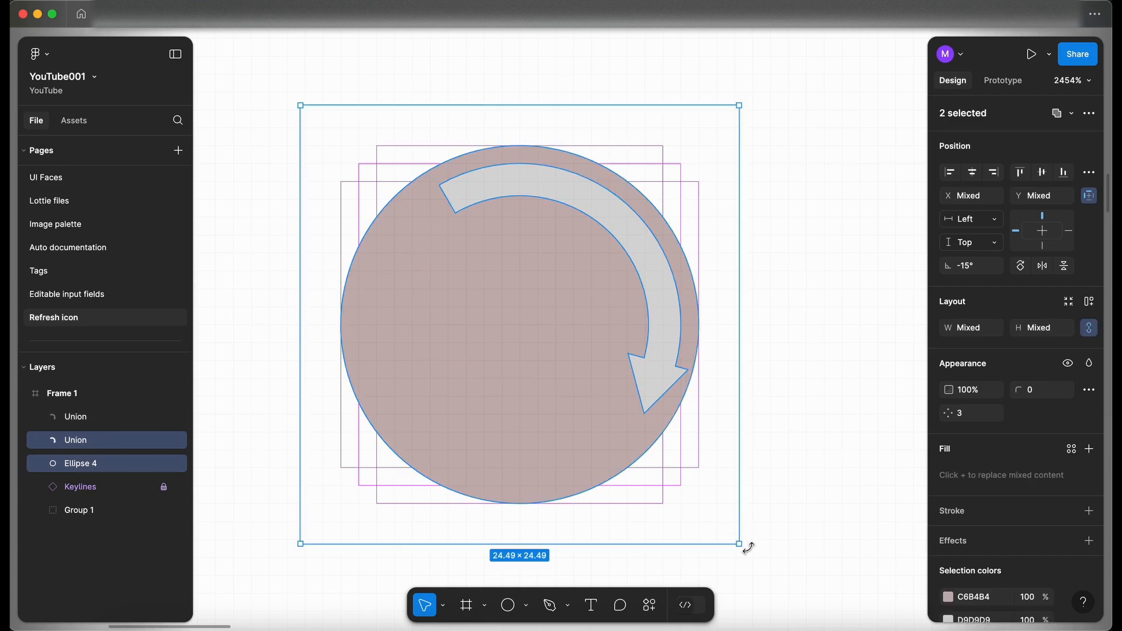
left_click_drag(749, 547, 295, 351)
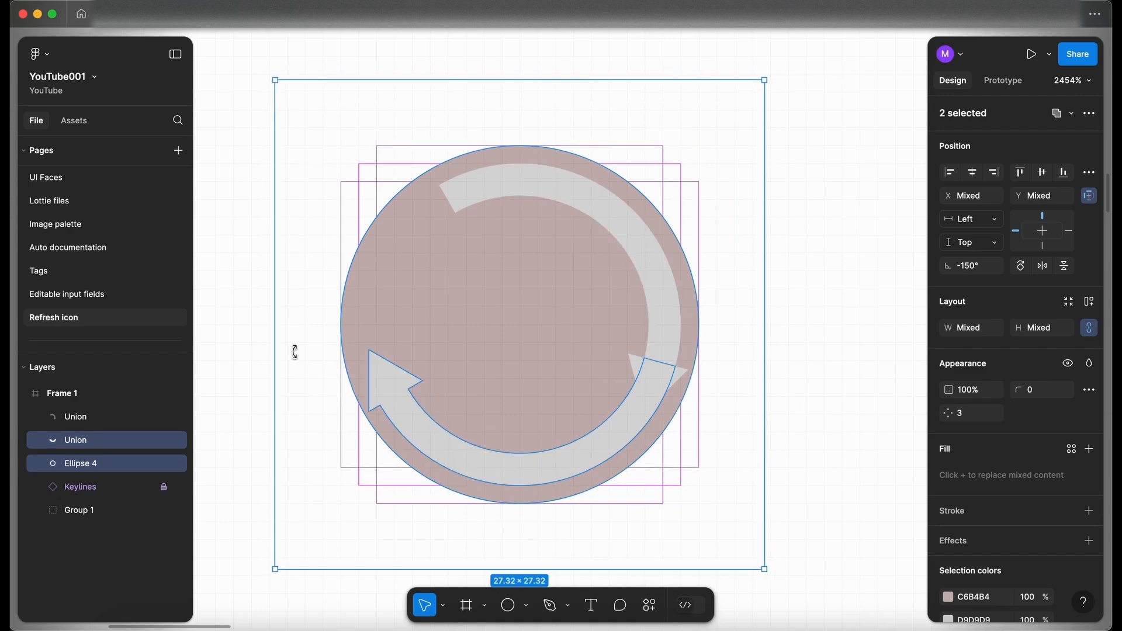
left_click_drag(270, 78, 403, 22)
left_click(289, 216)
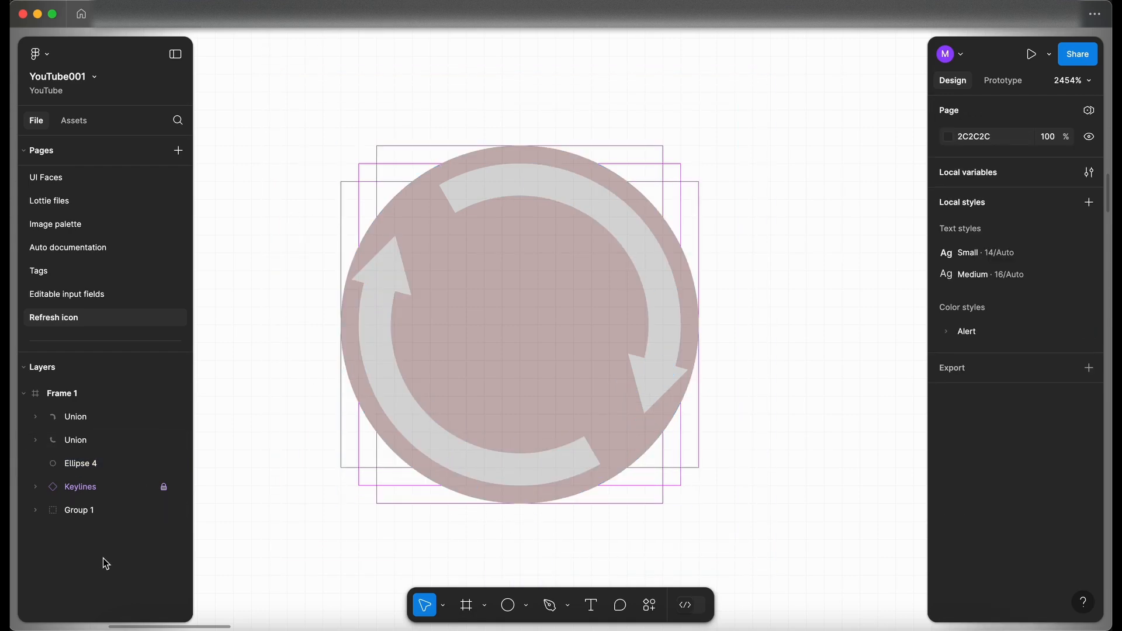
Step: Hide the background circle and keylines, and change both arrows' fill to black 000000
left_click(179, 491)
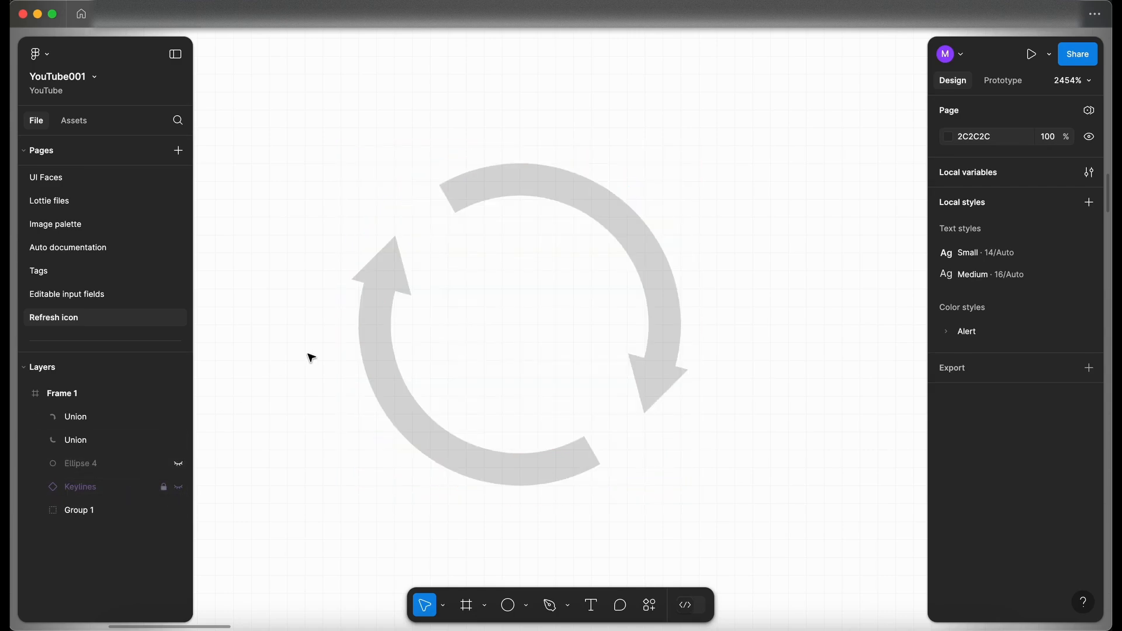
left_click_drag(308, 355, 782, 213)
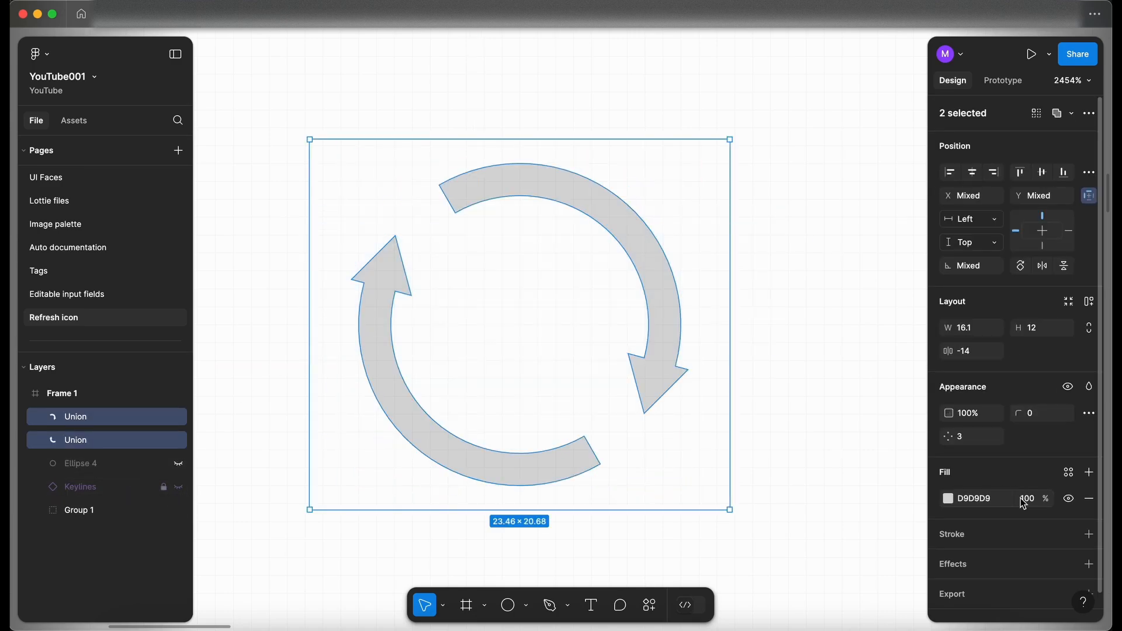
left_click(949, 498)
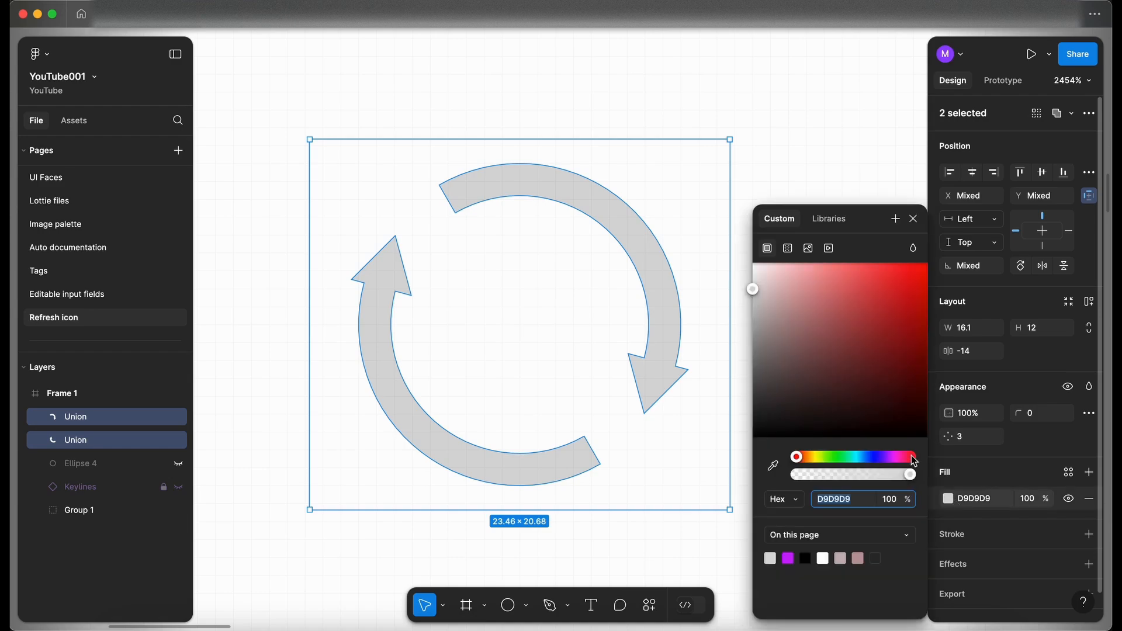
left_click_drag(828, 338, 709, 493)
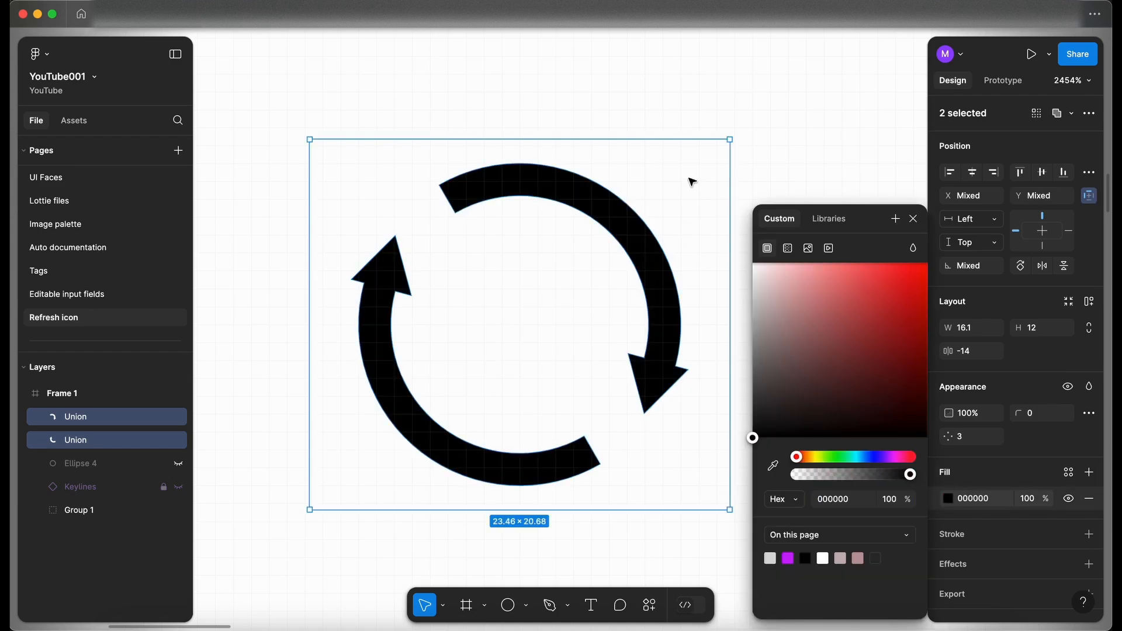
key("Escape")
Step: Select both arrows and duplicate them beside the originals
scroll(328, 303, "down", 1)
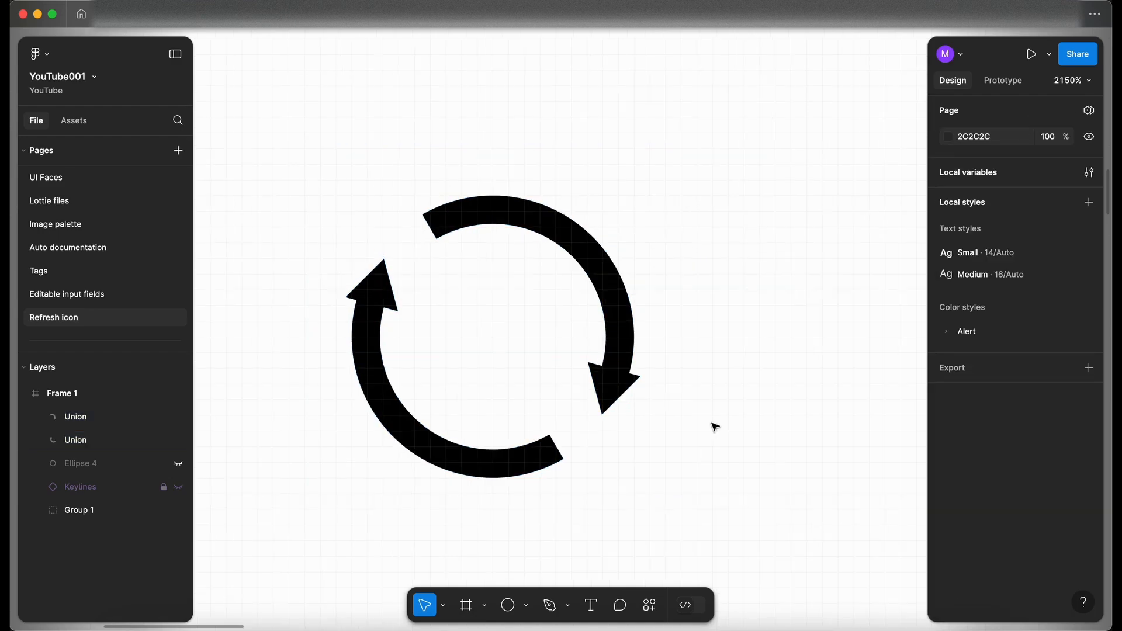
left_click_drag(721, 468, 244, 191)
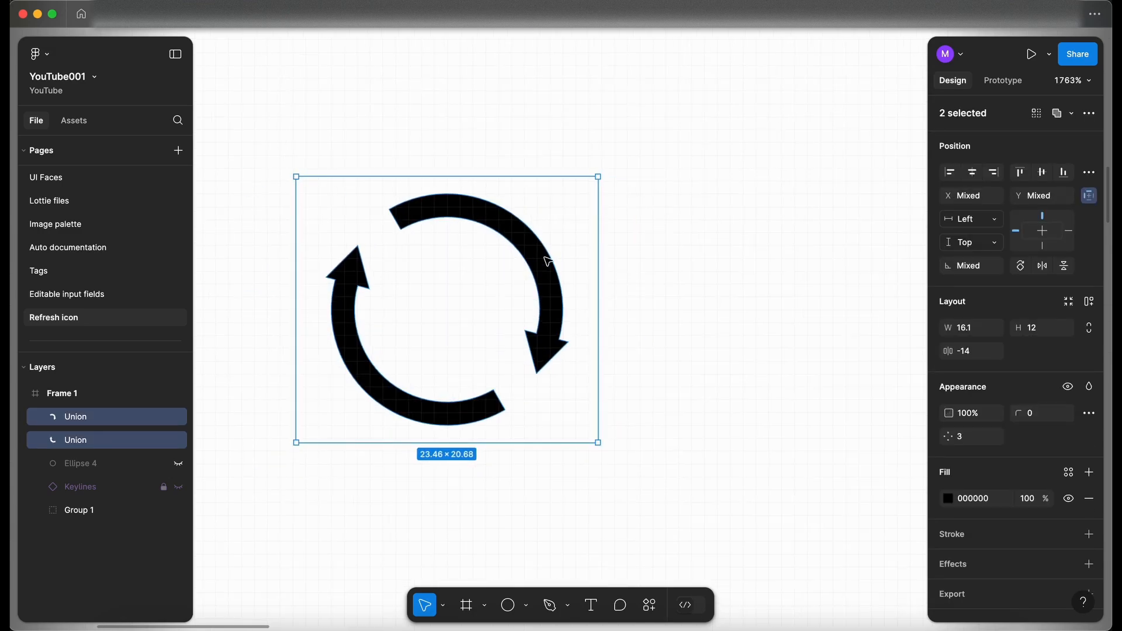
scroll(529, 340, "down", 2)
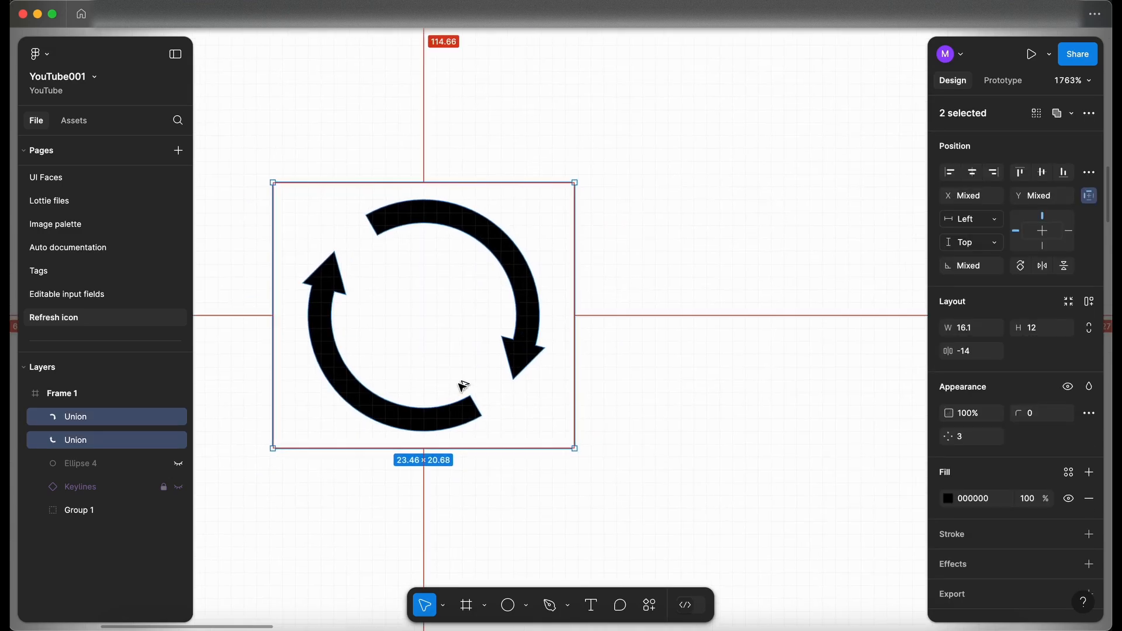
left_click_drag(408, 413, 791, 419)
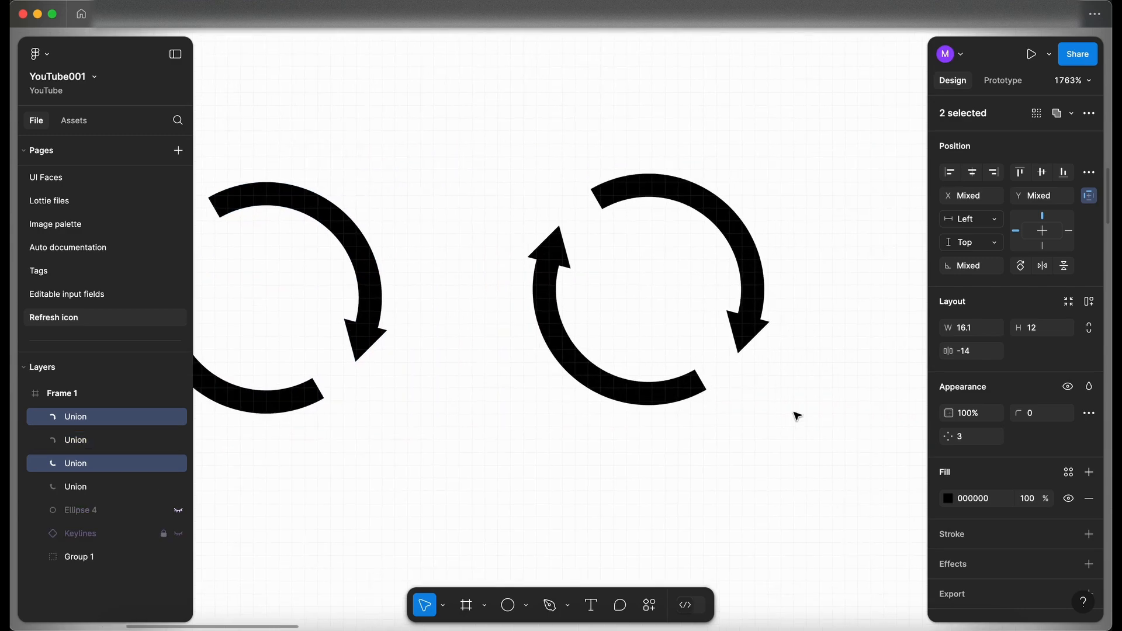
Step: Flatten the duplicated pair of arrows into a single vector
key("shift+2")
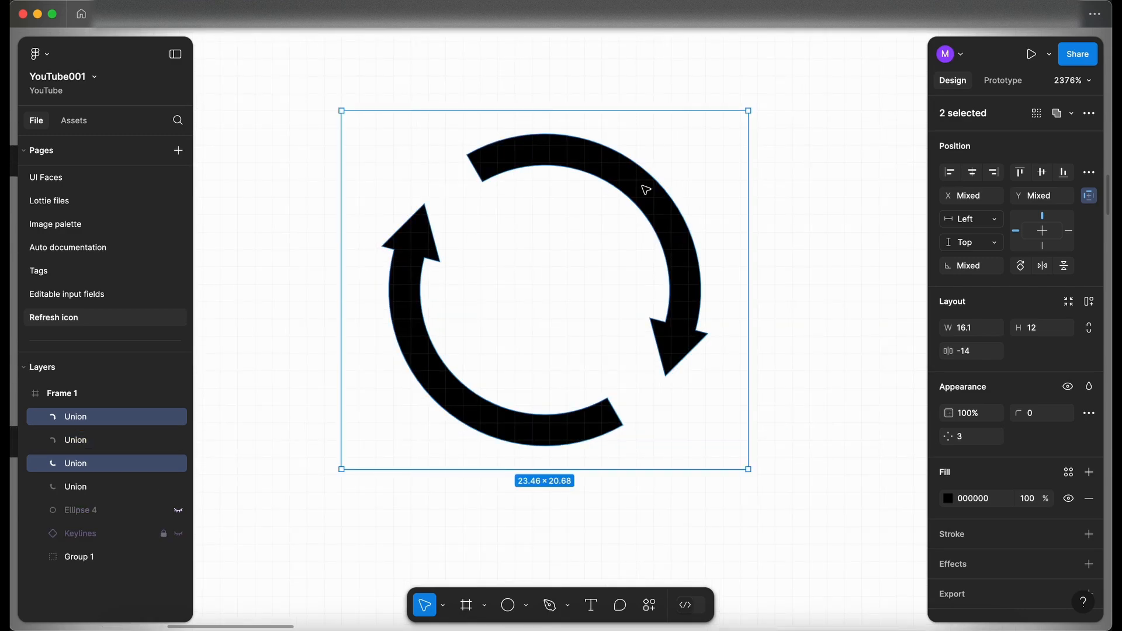
right_click(672, 209)
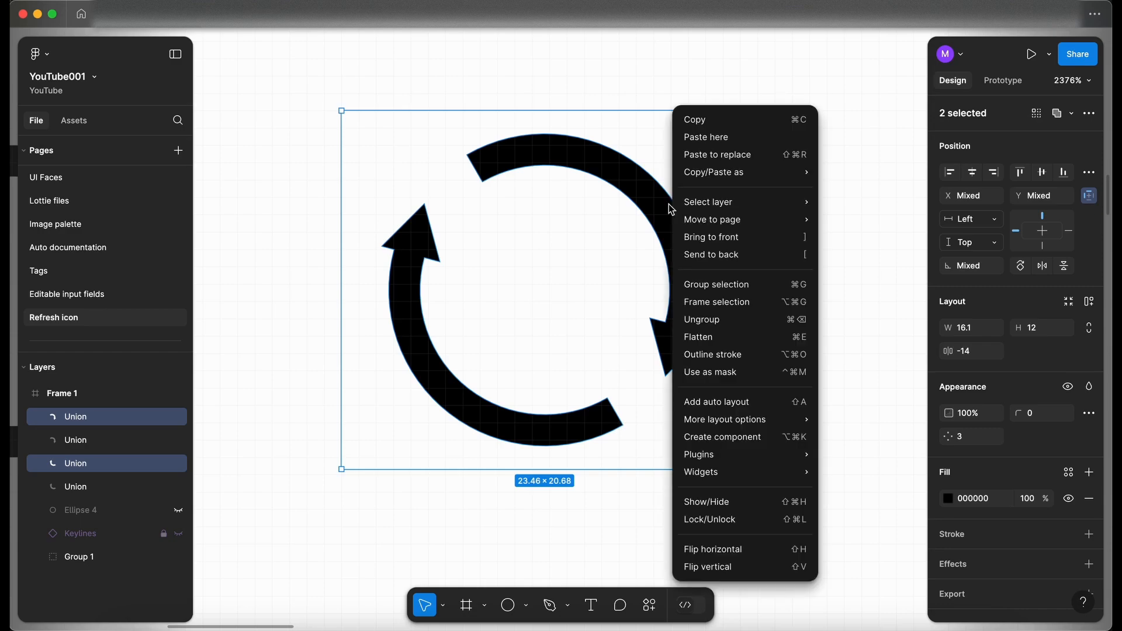
left_click(722, 335)
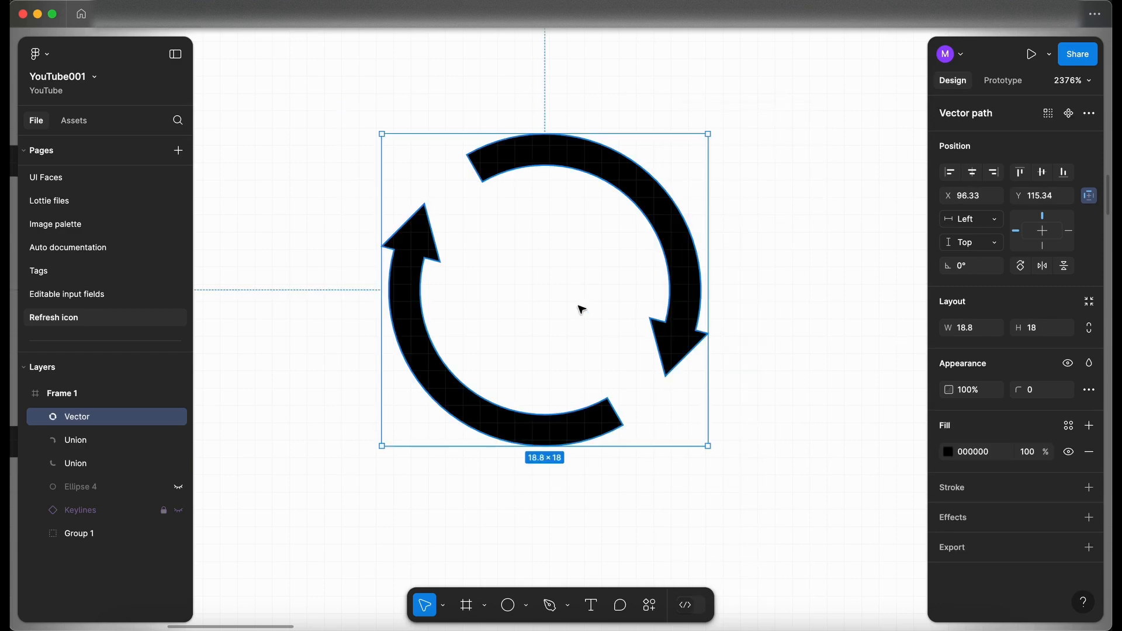
Step: Rename the flattened vector layer as Refresh
scroll(486, 266, "right", 3)
scroll(486, 266, "up", 2)
scroll(485, 268, "right", 2)
scroll(485, 268, "down", 1)
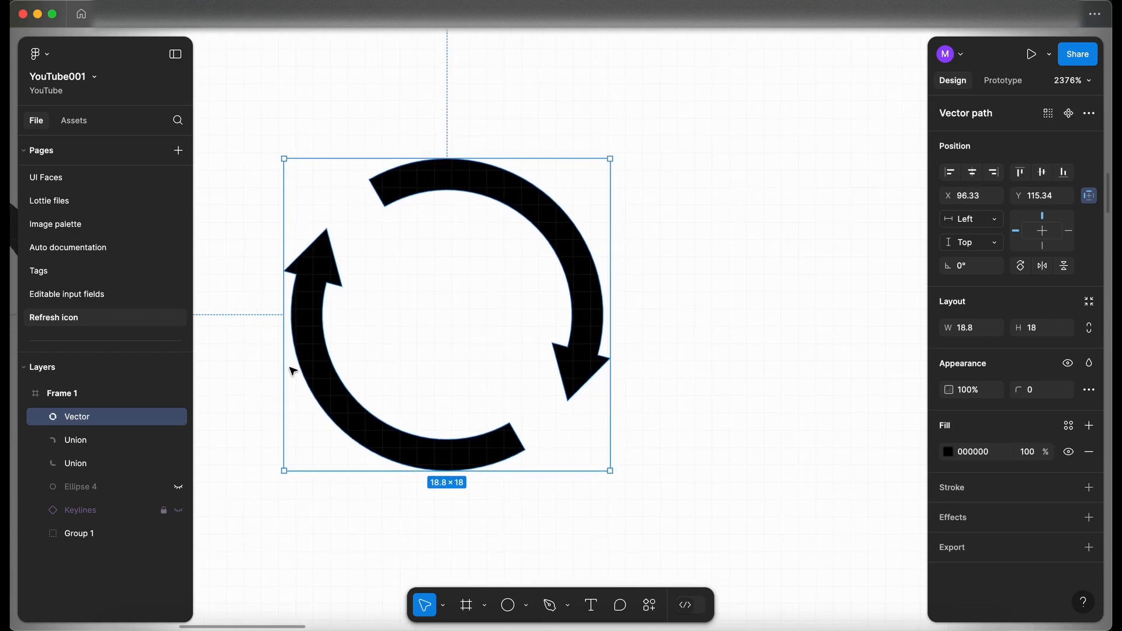
double_click(88, 421)
type("Ref")
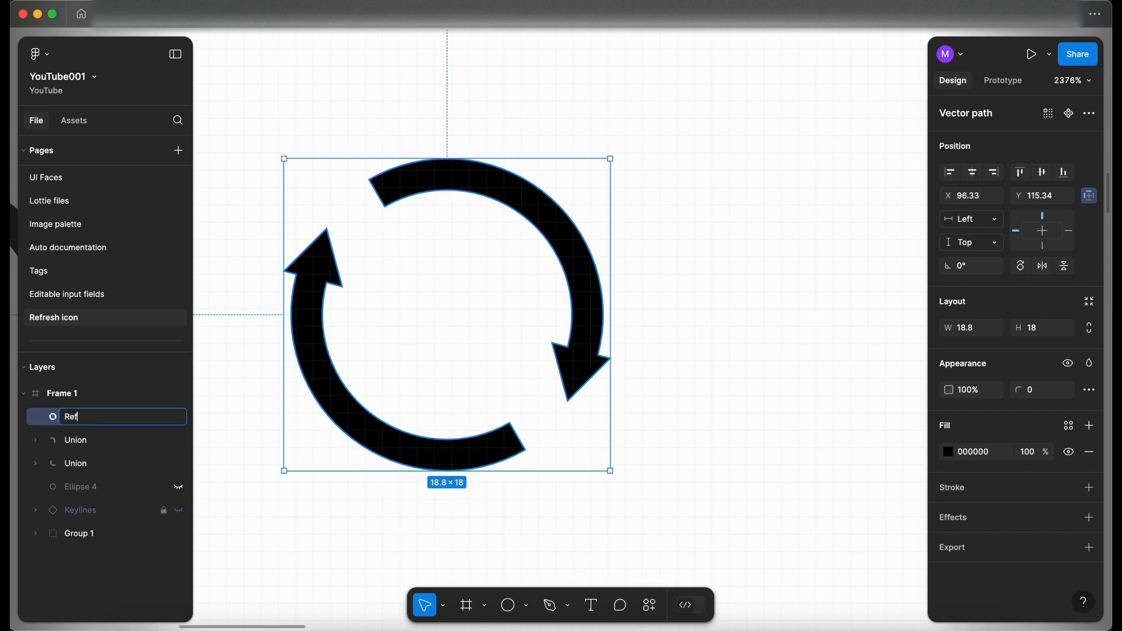
type("resh")
left_click(683, 462)
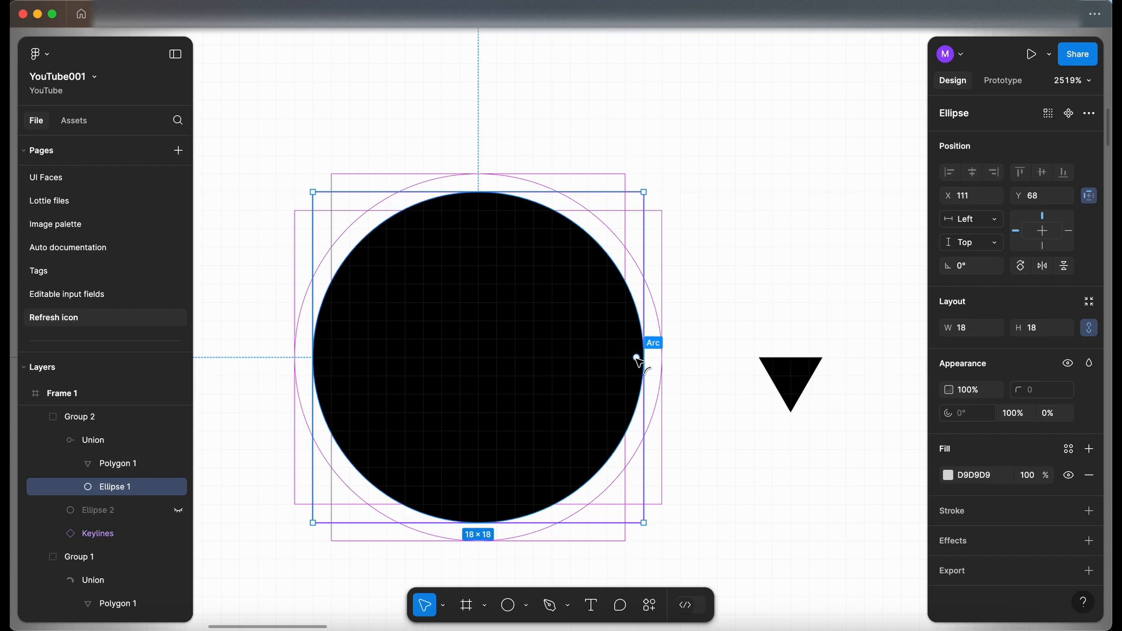
Step: Turn the new 18 × 18 ellipse into a half arc with -50% sweep and 80% ratio
left_click_drag(639, 361, 308, 371)
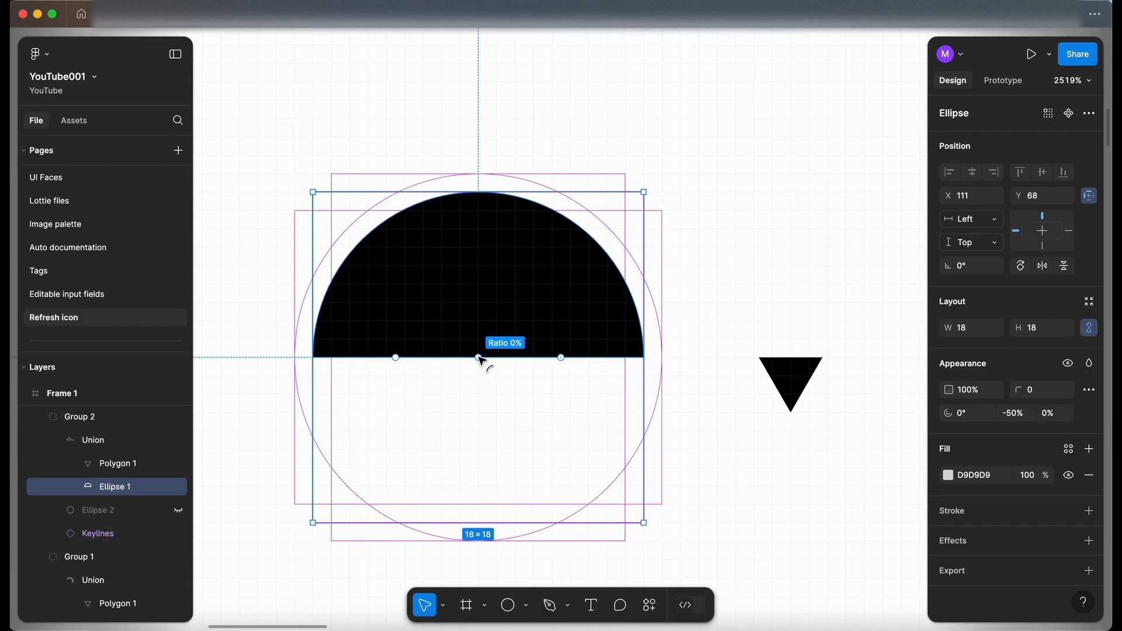
left_click_drag(479, 358, 478, 225)
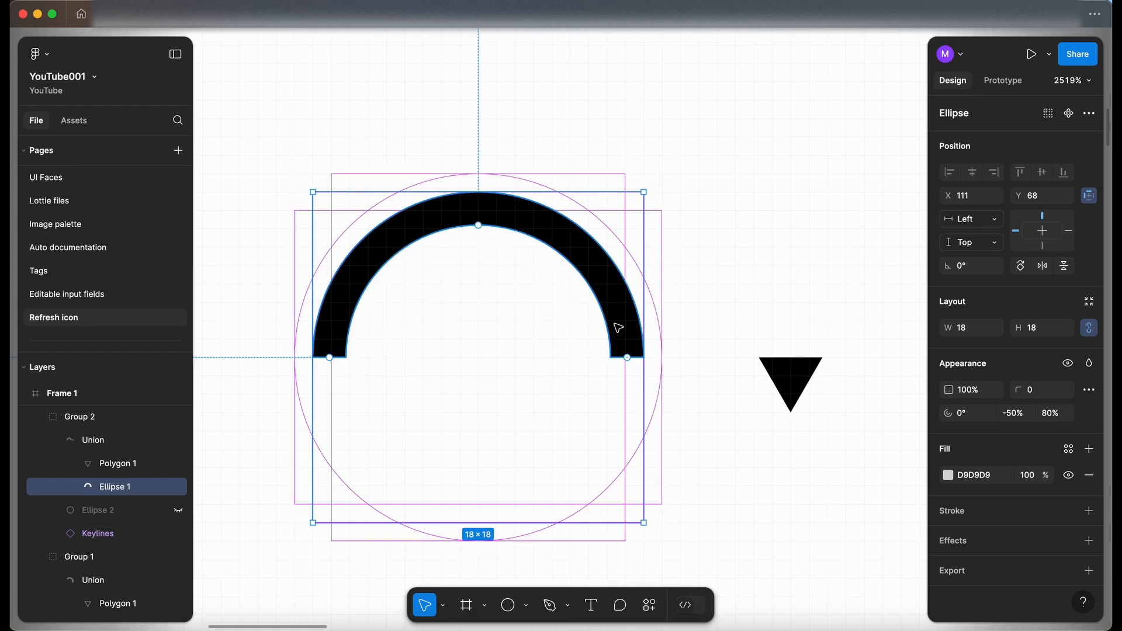
Step: Duplicate the half arc and set the copy's start angle to 180°
key("super+d")
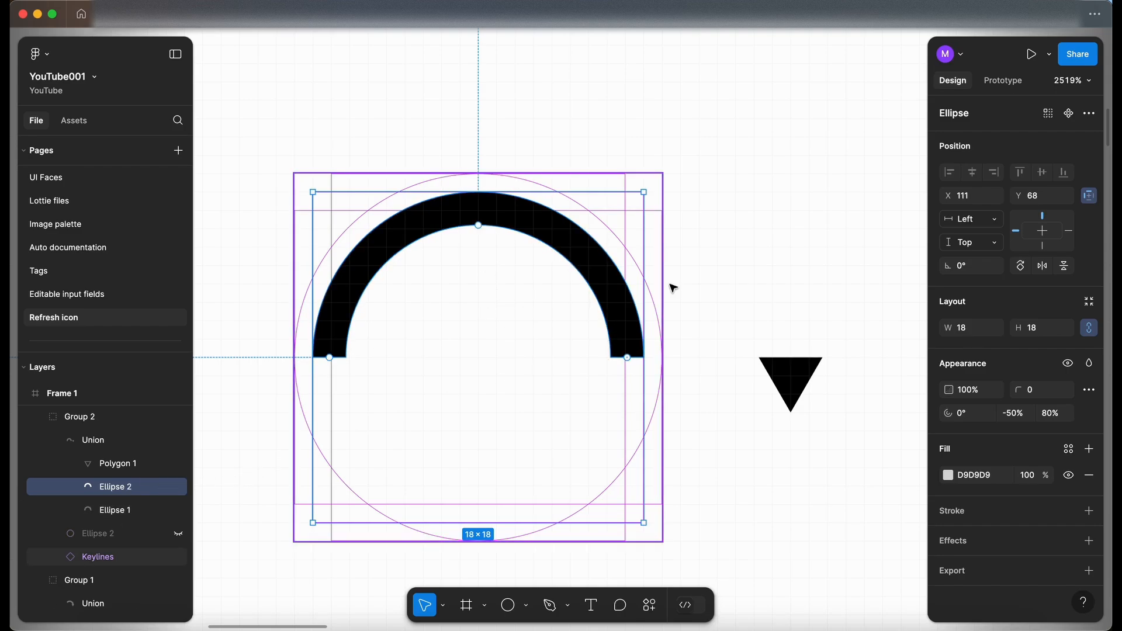
left_click(953, 416)
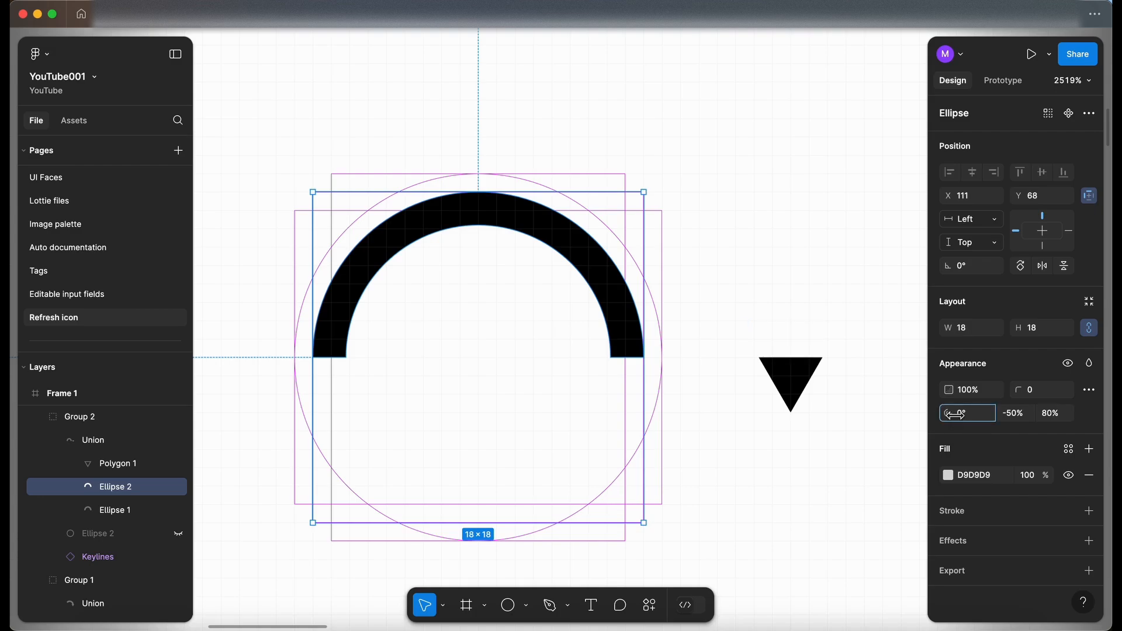
left_click_drag(954, 415, 853, 413)
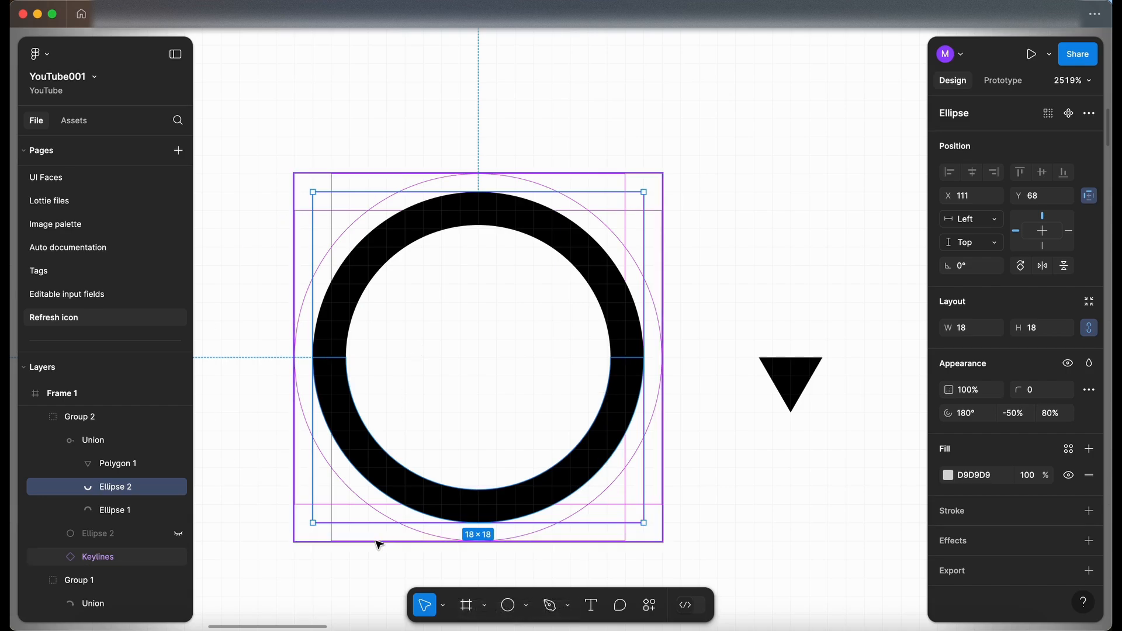
Step: Shorten the sweep of both half arcs to -41.67% to open gaps at their ends
mouse_move(332, 355)
mouse_move(629, 360)
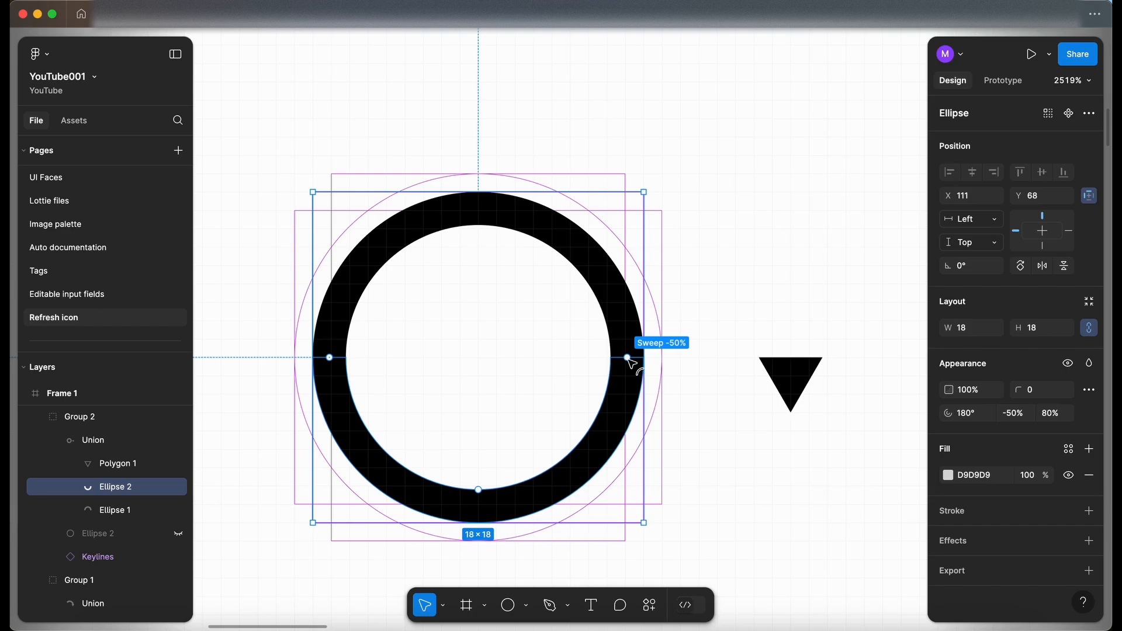
left_click_drag(629, 357, 617, 430)
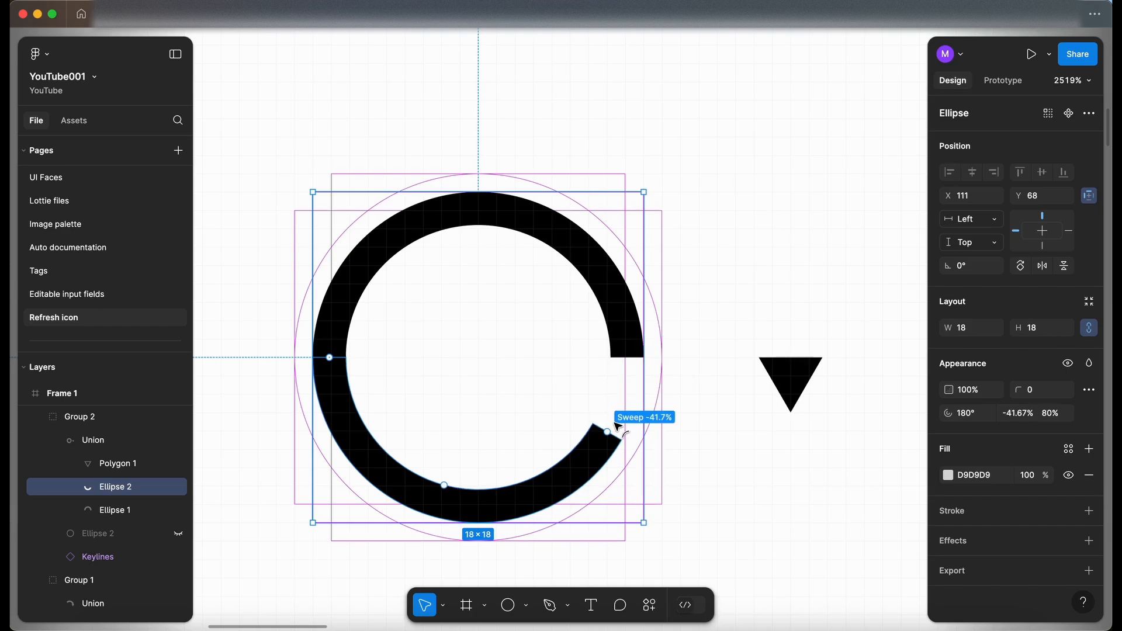
left_click(334, 340)
mouse_move(331, 358)
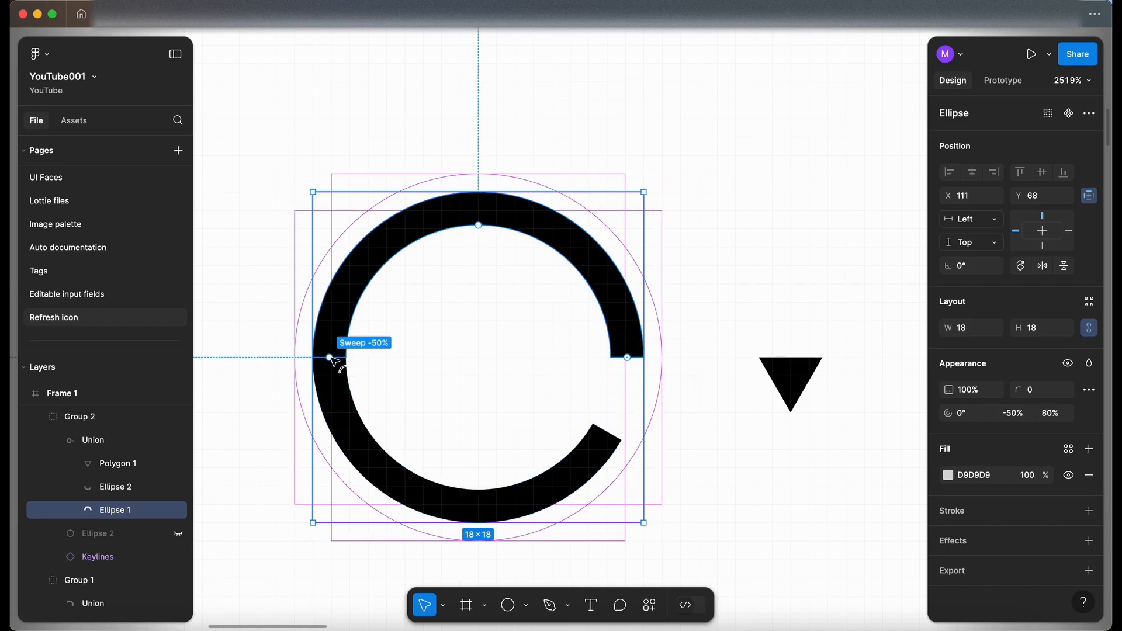
left_click_drag(332, 359, 357, 289)
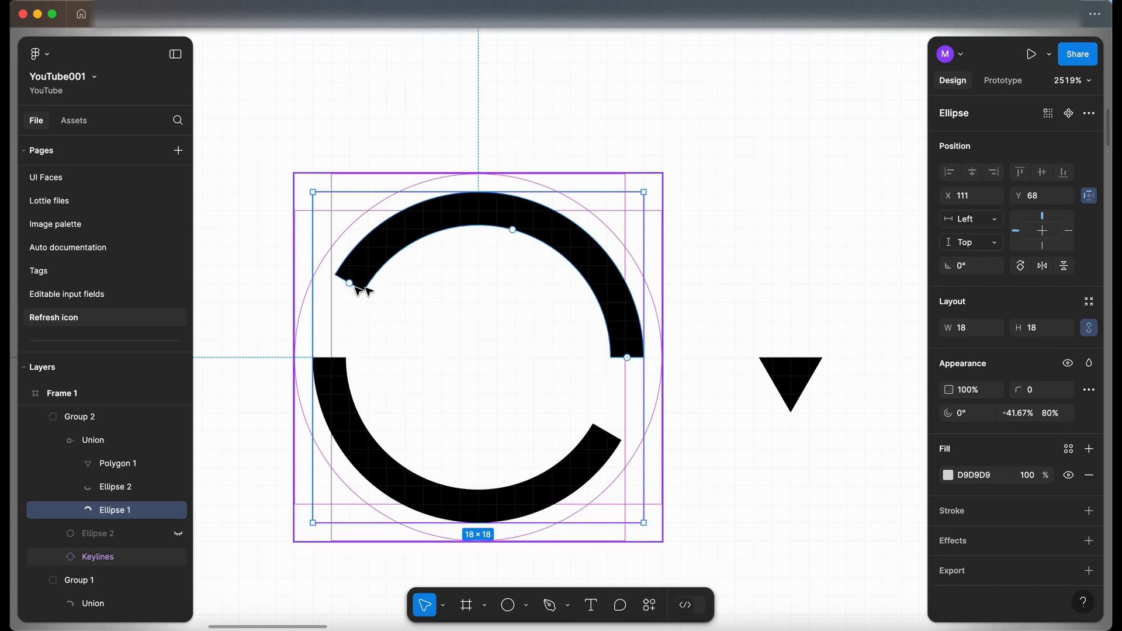
Step: Duplicate the triangle and move the copy onto the right end of the upper arc
left_click(802, 390)
key("super+d")
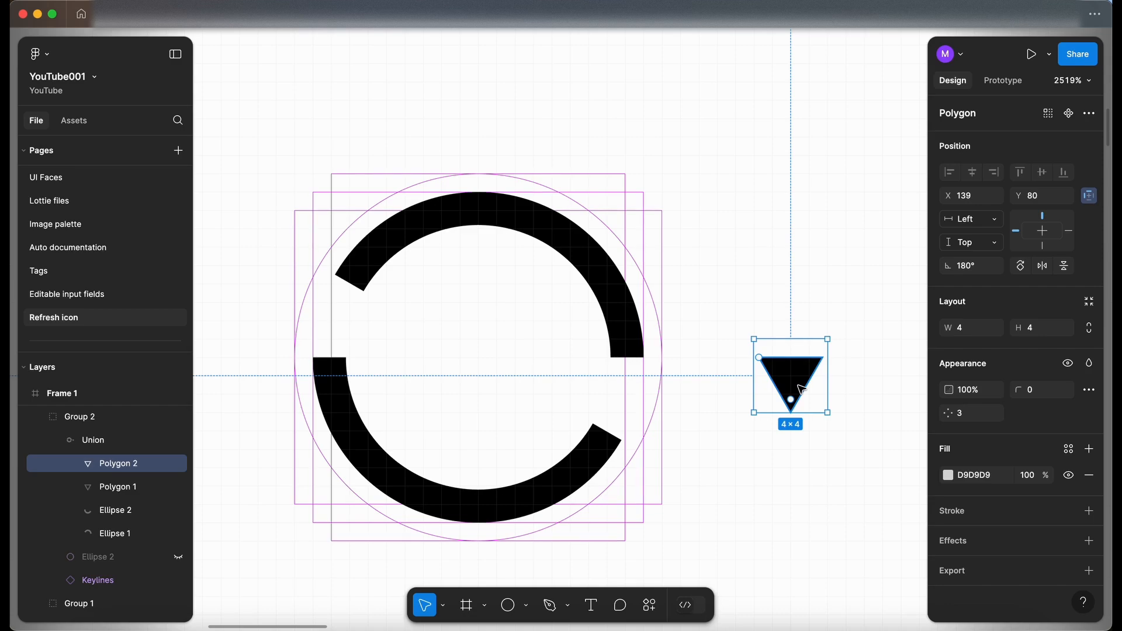
left_click_drag(802, 390, 638, 396)
Step: Rotate the other triangle to 0° and place it on the left end of the lower arc
left_click(793, 381)
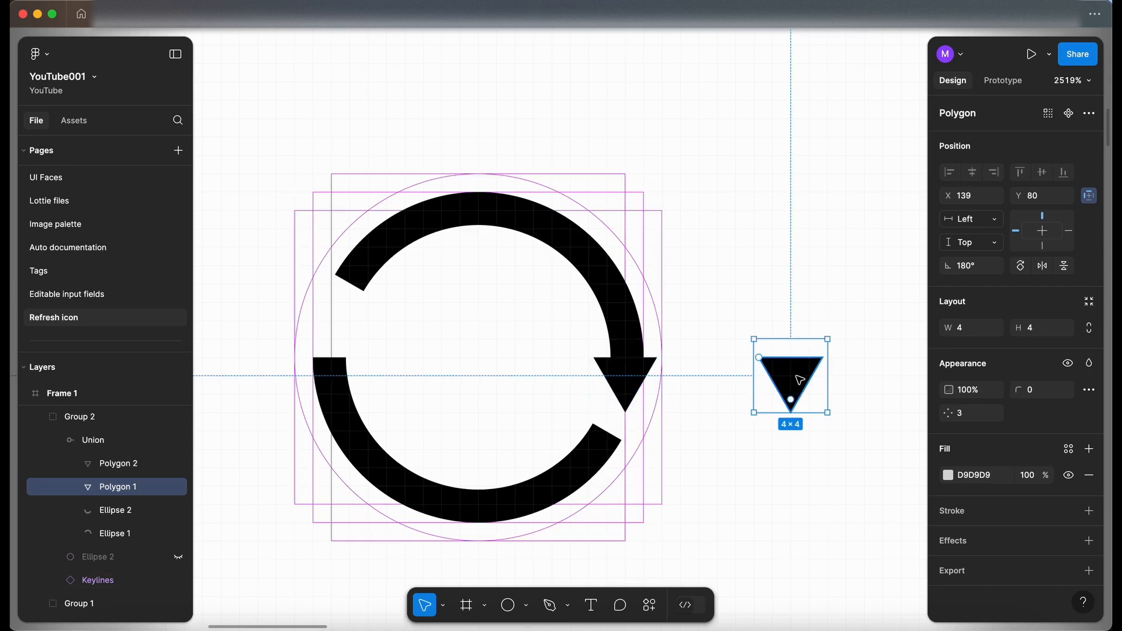
left_click_drag(833, 419, 749, 333)
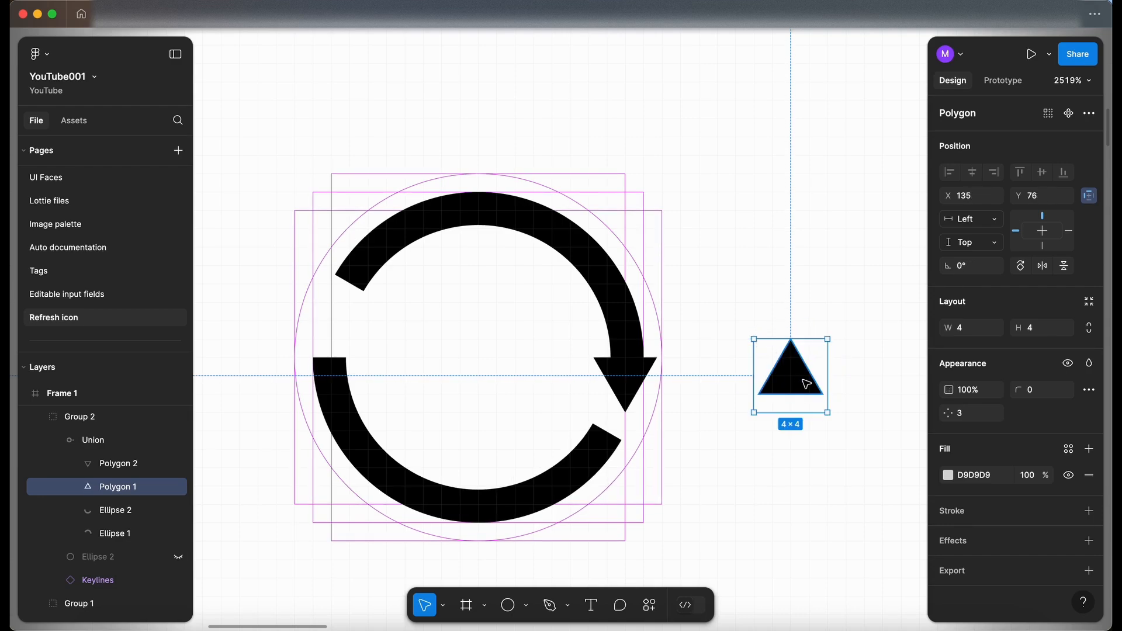
left_click_drag(807, 384, 338, 343)
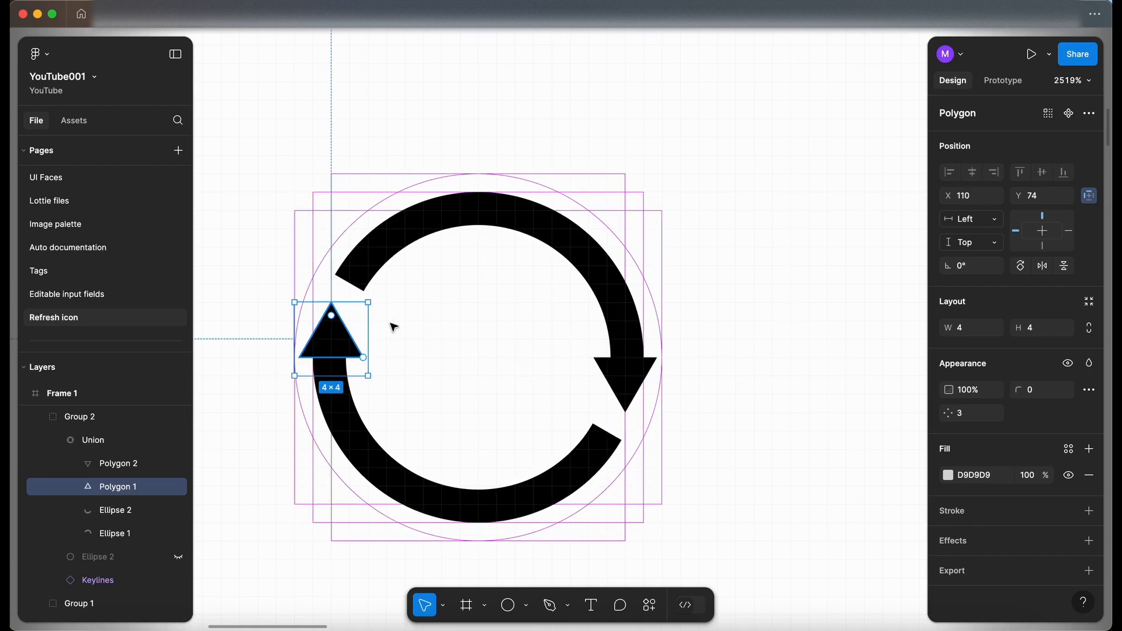
left_click(823, 283)
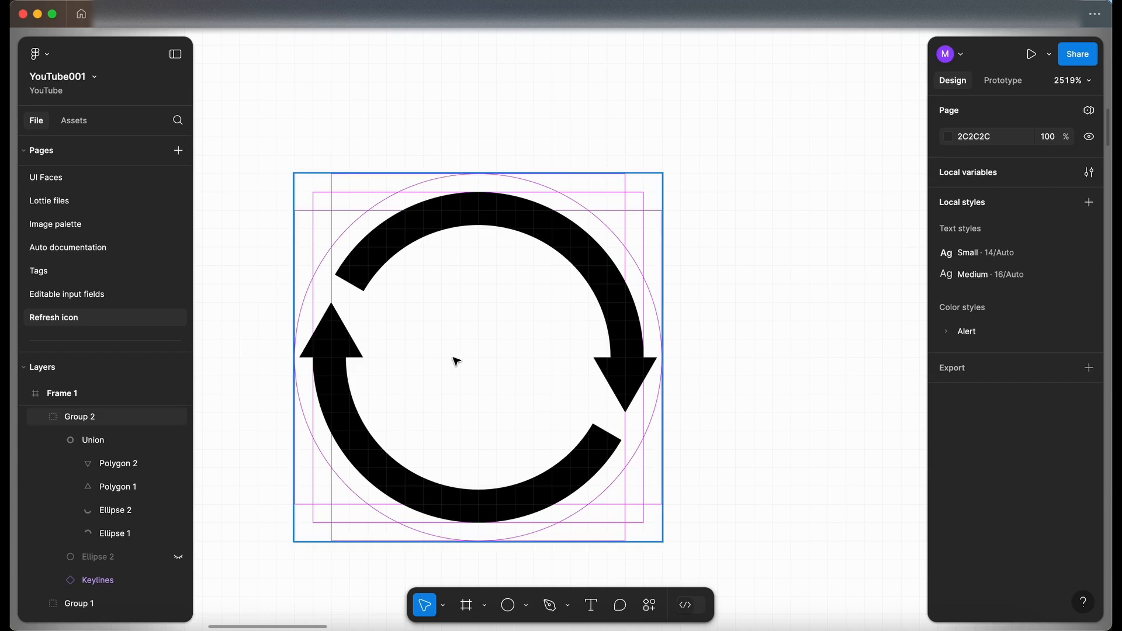
Step: Shorten the upper arc's sweep further so its left end clears the upward arrowhead
scroll(451, 360, "down", 3)
scroll(447, 359, "left", 3)
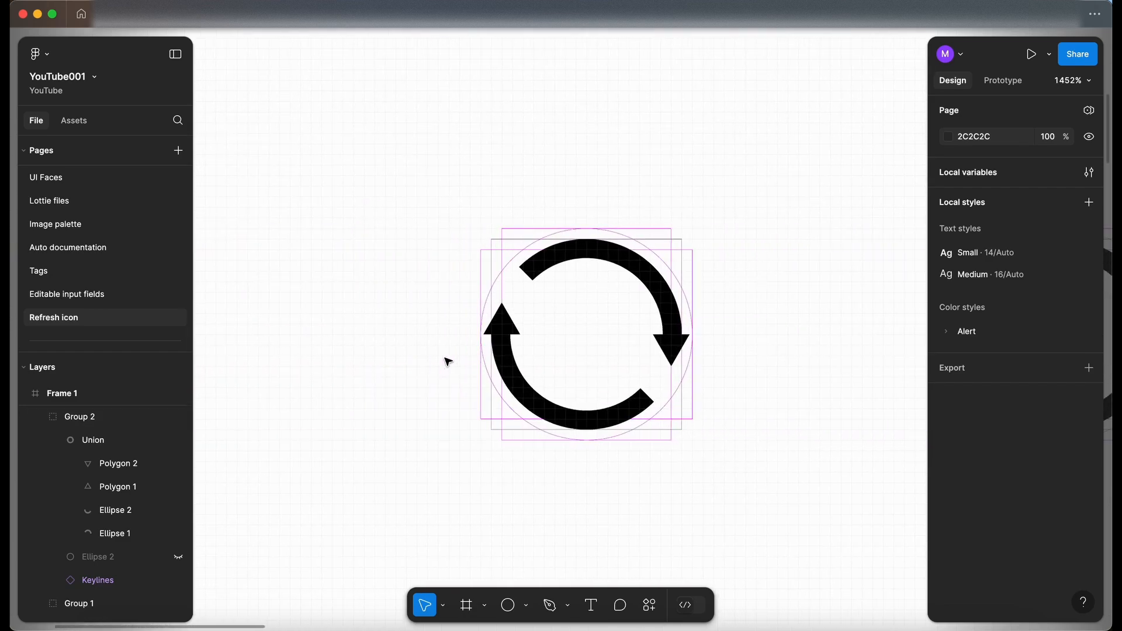
scroll(446, 358, "right", 5)
scroll(446, 351, "up", 3)
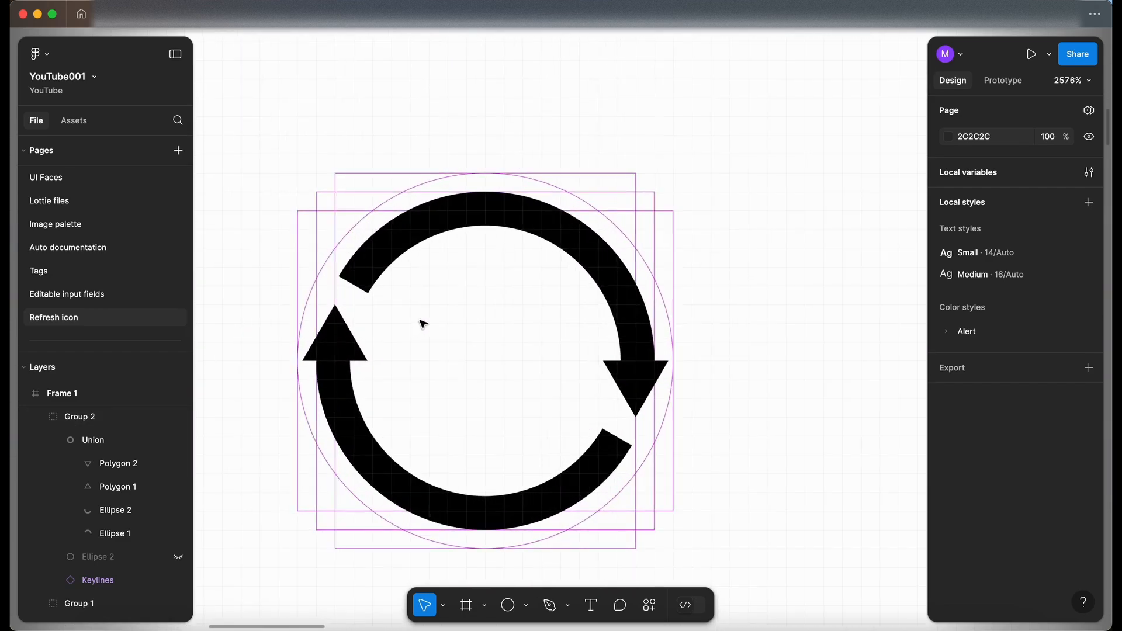
left_click(356, 271)
left_click(362, 275)
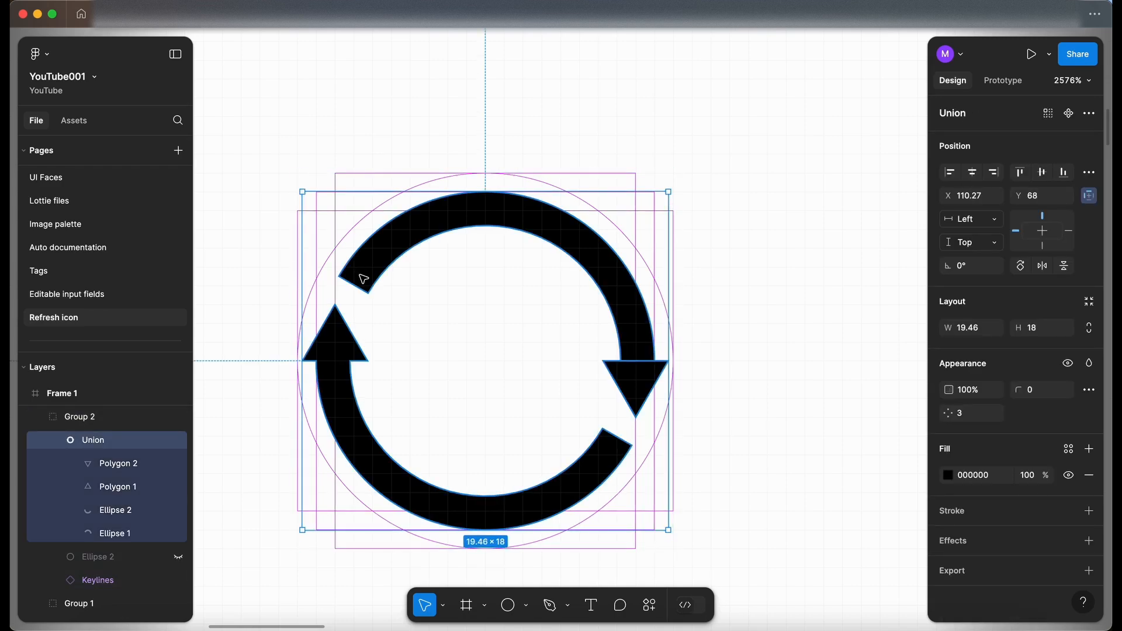
left_click(361, 276)
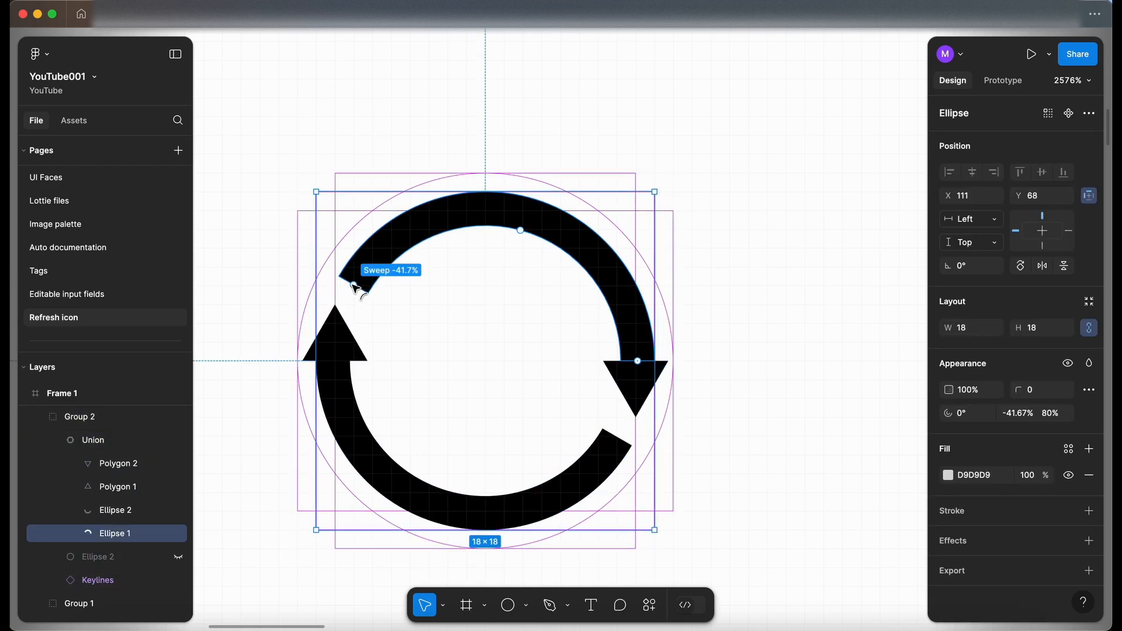
left_click_drag(354, 286, 377, 257)
Step: Shorten the lower arc's sweep further so its right end clears the downward arrowhead
left_click(615, 446)
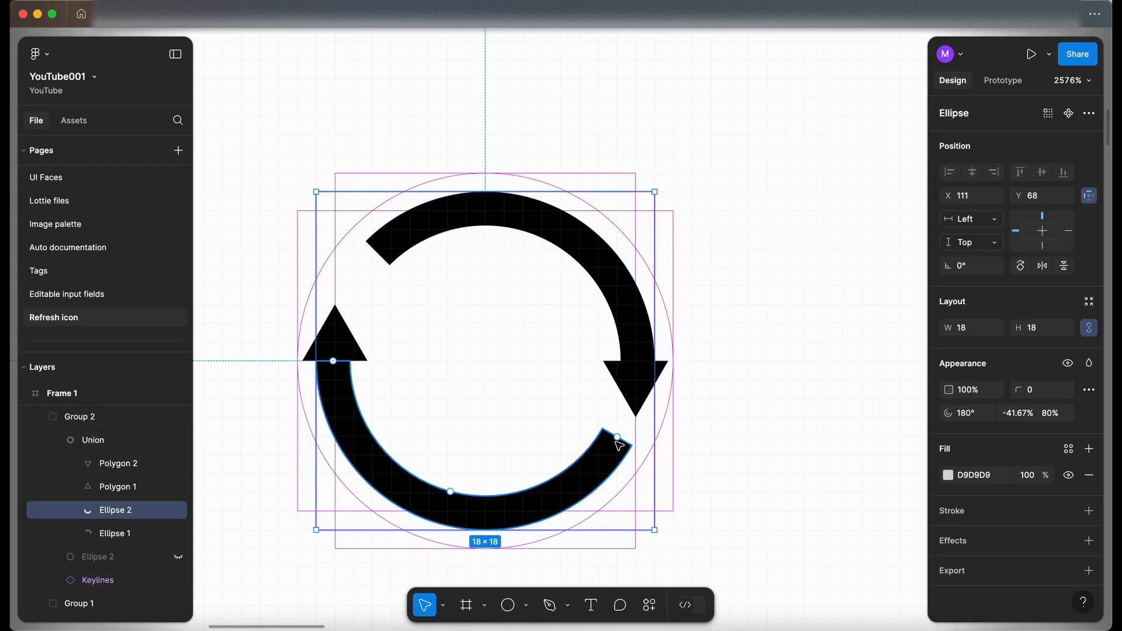
left_click_drag(619, 445, 599, 470)
left_click(786, 372)
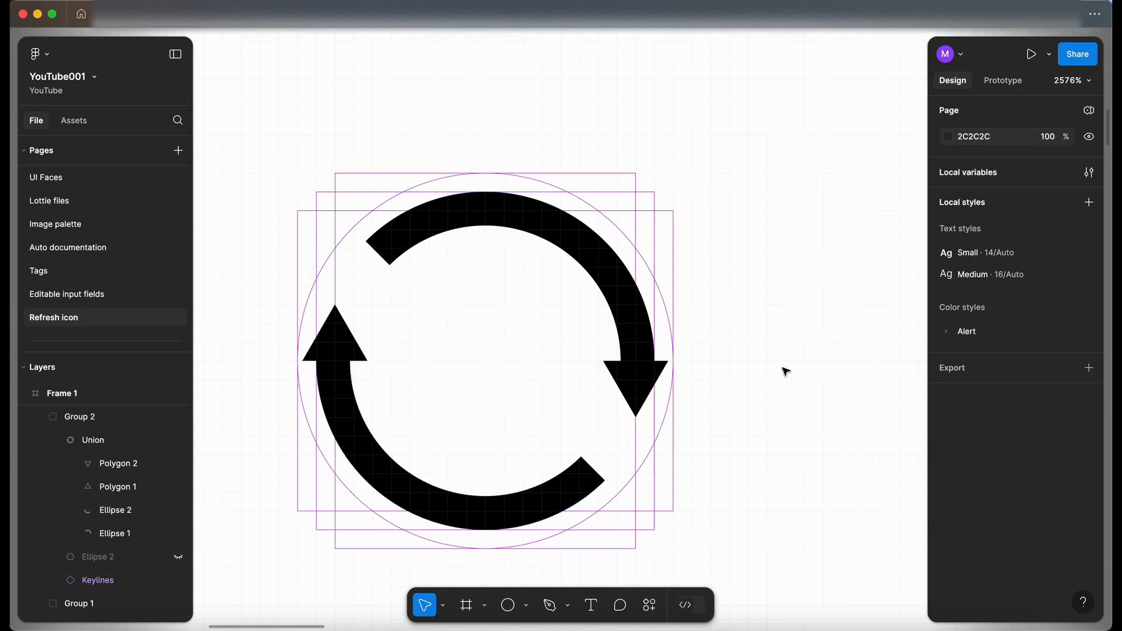
scroll(786, 372, "down", 5)
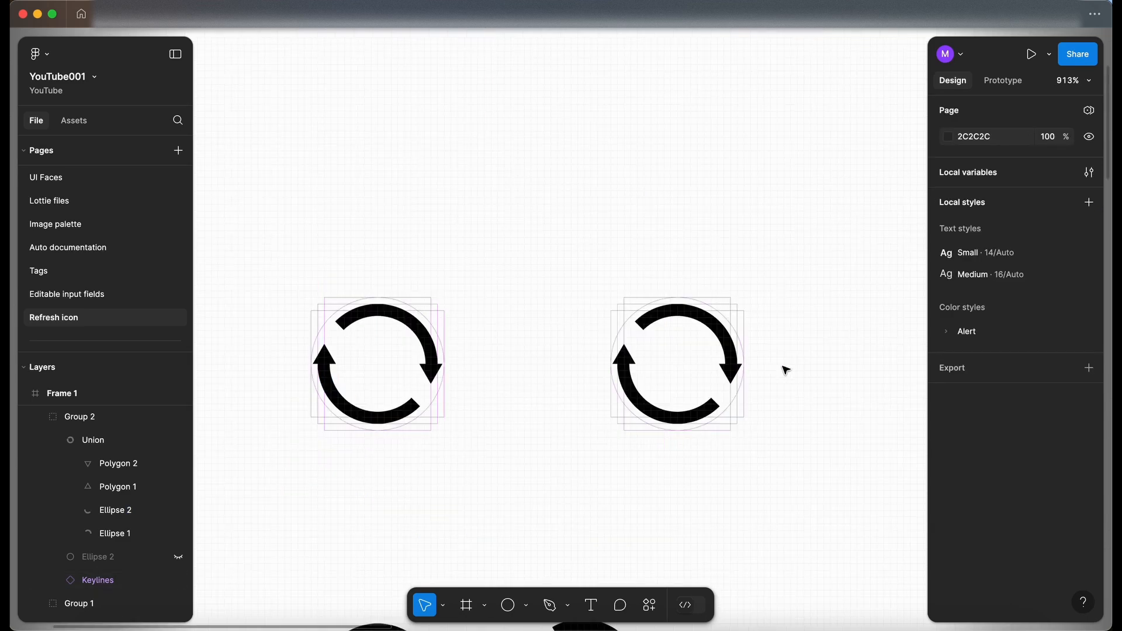